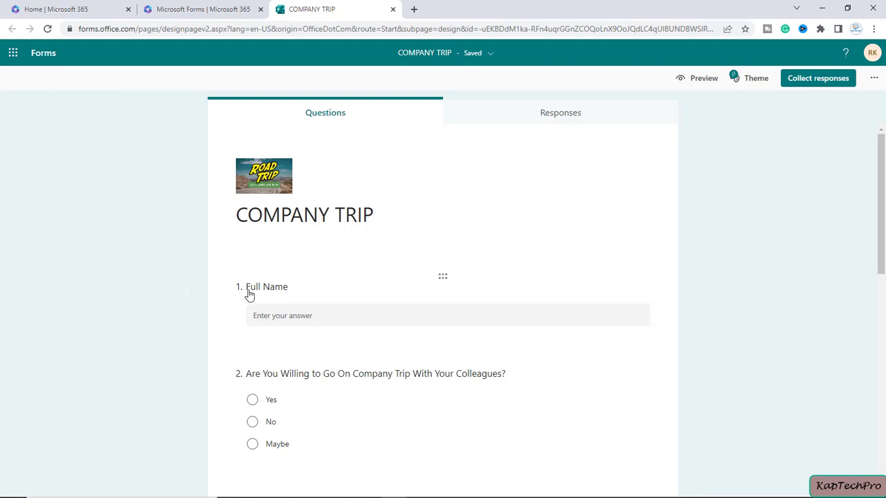
Review all the questions and answer options of the COMPANY TRIP form, from Full Name to When You Will Give Confirmation.
{"action": "scroll", "coordinate": [311, 317], "scroll_direction": "down", "scroll_amount": 1}
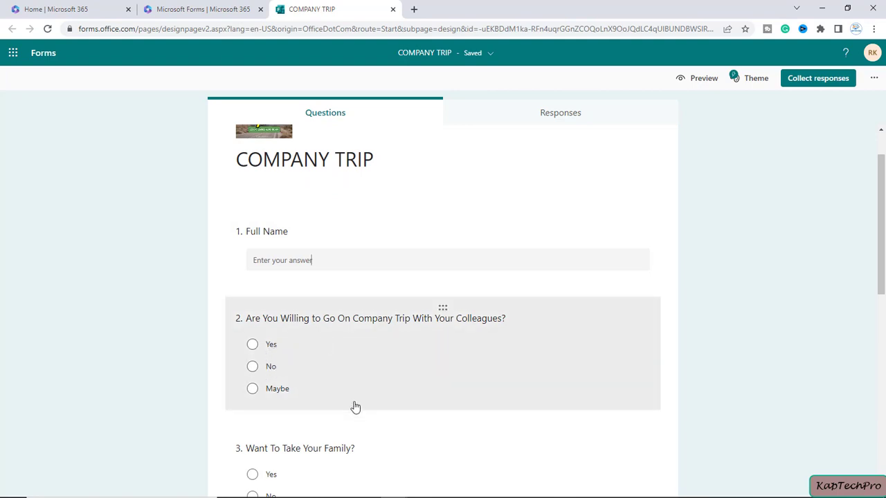
{"action": "scroll", "coordinate": [357, 401], "scroll_direction": "down", "scroll_amount": 3}
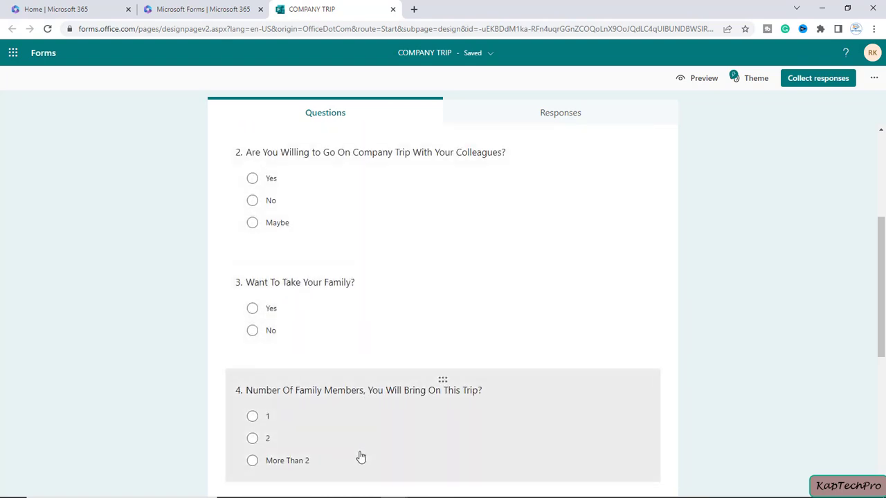
{"action": "scroll", "coordinate": [361, 456], "scroll_direction": "up", "scroll_amount": 3}
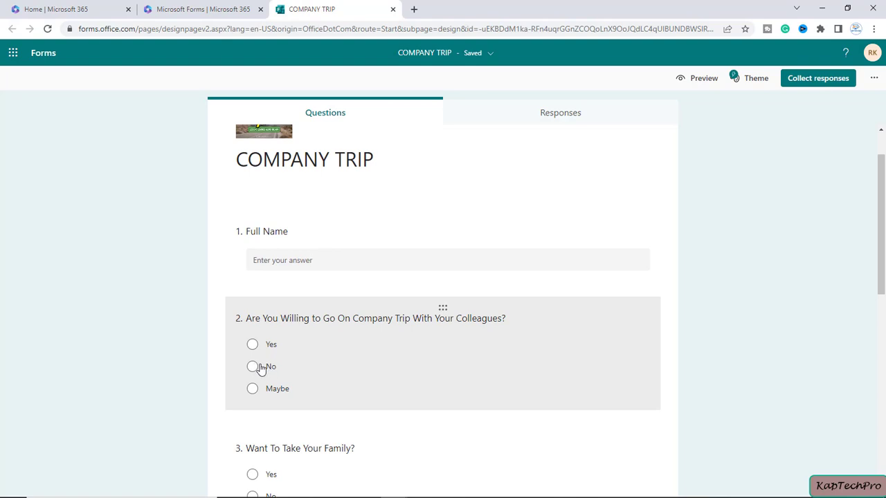
{"action": "scroll", "coordinate": [312, 372], "scroll_direction": "down", "scroll_amount": 3}
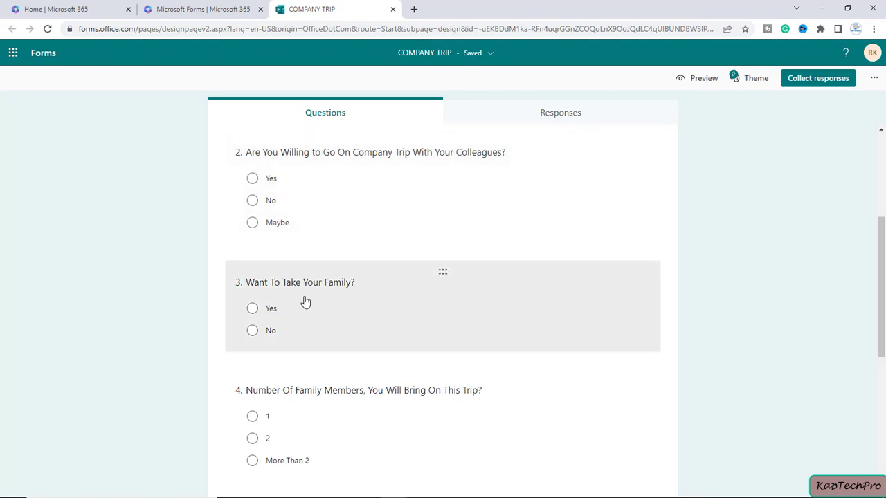
{"action": "scroll", "coordinate": [349, 438], "scroll_direction": "down", "scroll_amount": 3}
{"action": "scroll", "coordinate": [358, 447], "scroll_direction": "down", "scroll_amount": 2}
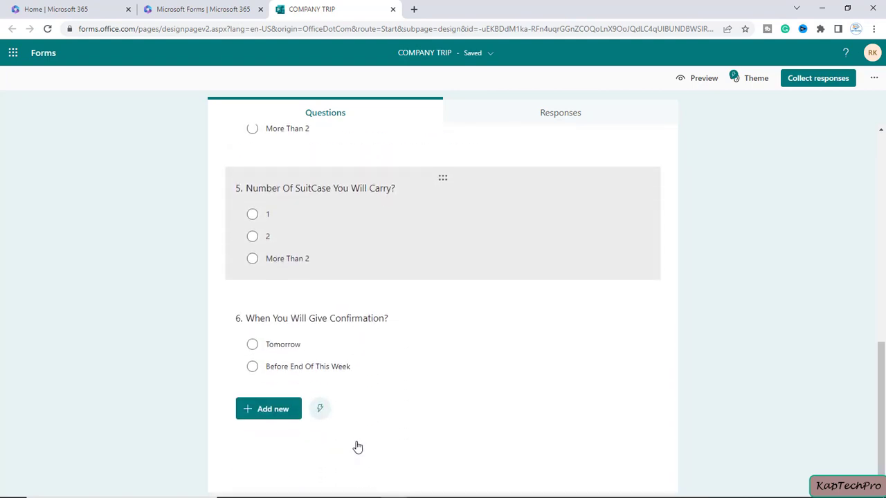
{"action": "scroll", "coordinate": [358, 448], "scroll_direction": "up", "scroll_amount": 8}
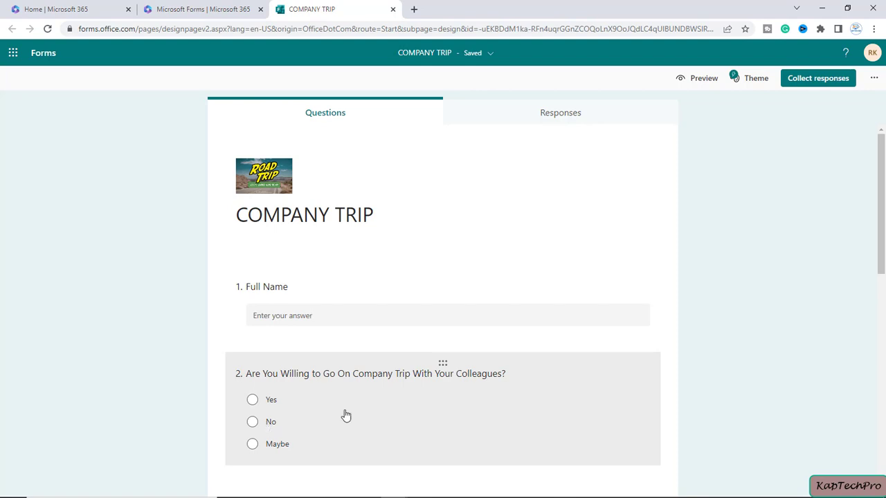
{"action": "scroll", "coordinate": [681, 387], "scroll_direction": "down", "scroll_amount": 1}
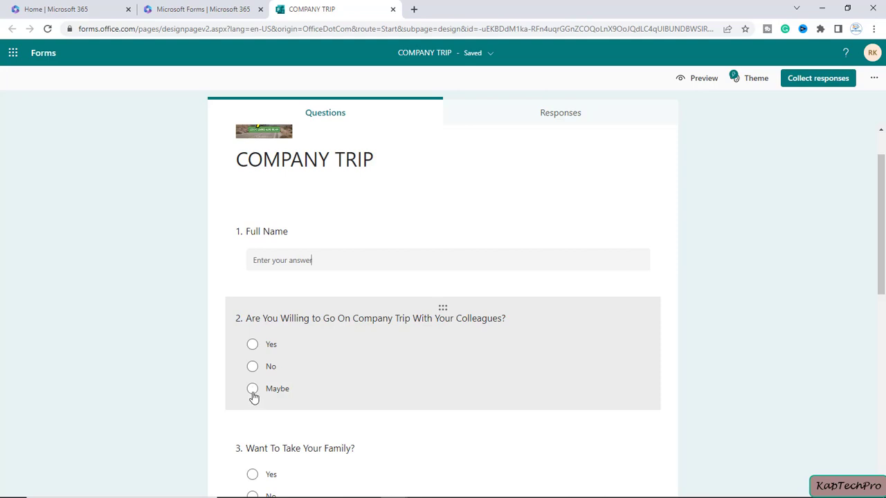
{"action": "scroll", "coordinate": [254, 395], "scroll_direction": "down", "scroll_amount": 3}
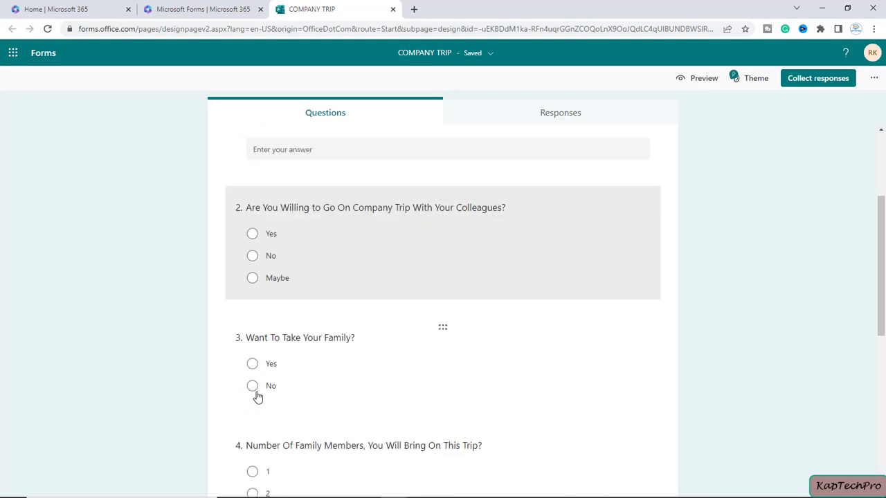
{"action": "scroll", "coordinate": [379, 346], "scroll_direction": "down", "scroll_amount": 3}
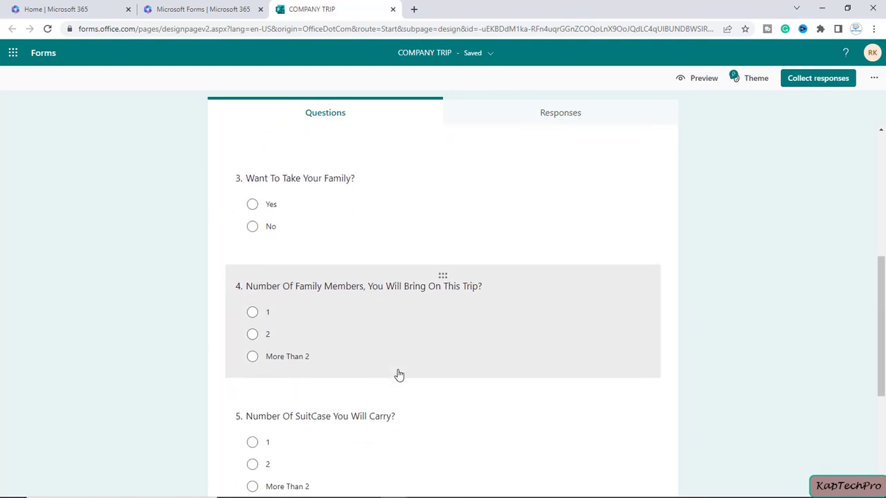
{"action": "scroll", "coordinate": [386, 378], "scroll_direction": "down", "scroll_amount": 1}
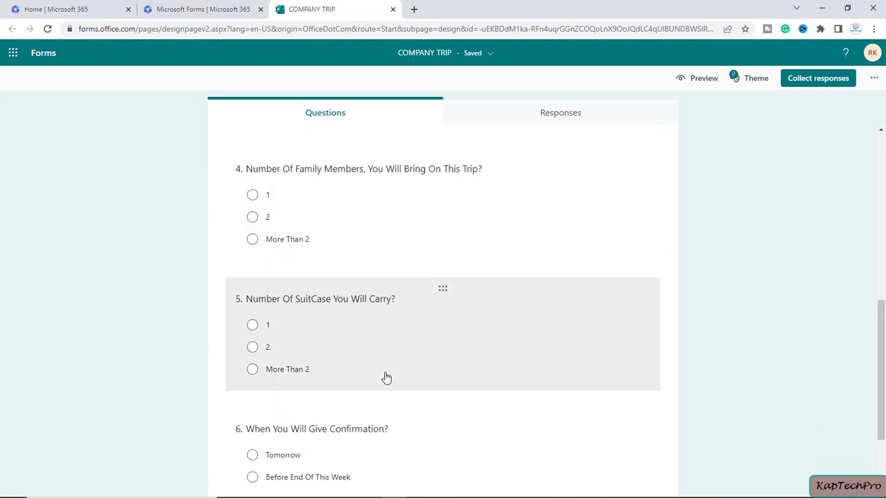
{"action": "scroll", "coordinate": [386, 378], "scroll_direction": "down", "scroll_amount": 2}
{"action": "scroll", "coordinate": [386, 378], "scroll_direction": "up", "scroll_amount": 10}
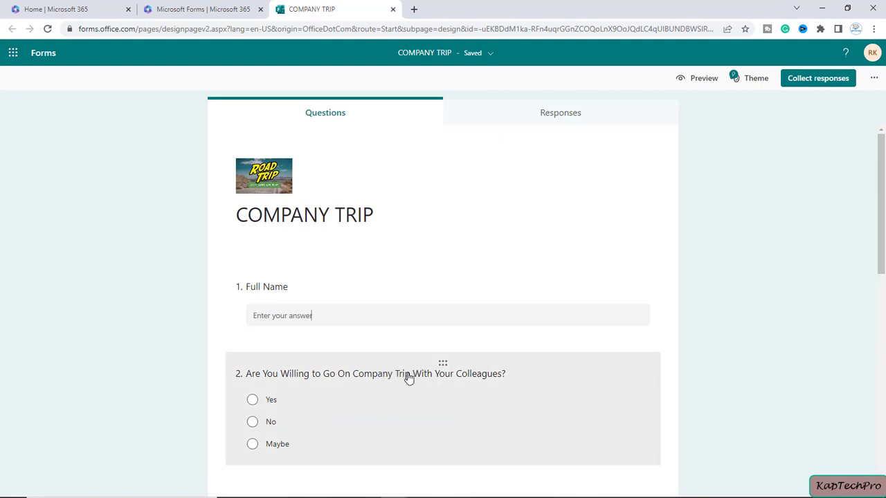
Open the branching options for question 2, Are You Willing to Go On Company Trip With Your Colleagues?
{"action": "scroll", "coordinate": [607, 364], "scroll_direction": "down", "scroll_amount": 1}
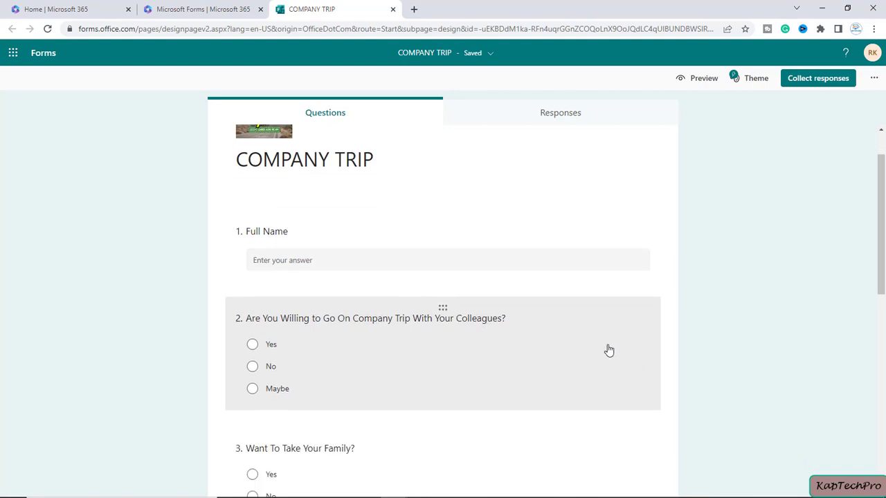
{"action": "left_click", "coordinate": [609, 351]}
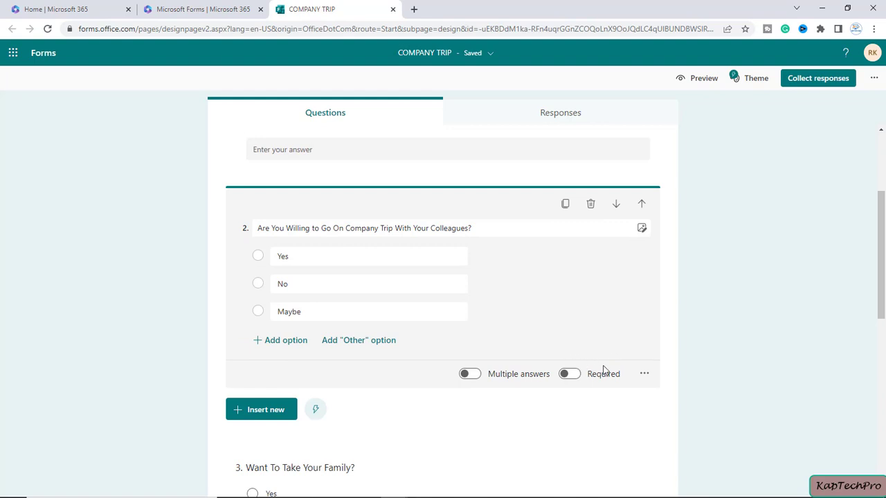
{"action": "left_click", "coordinate": [645, 374]}
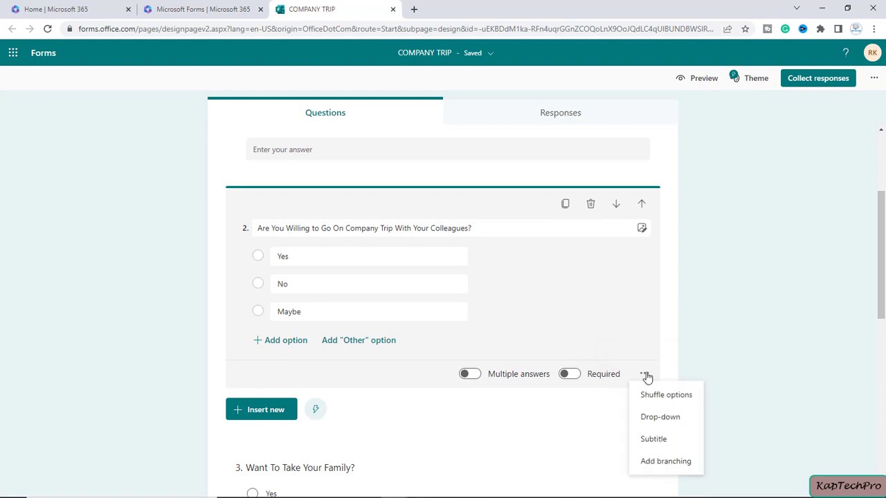
{"action": "left_click", "coordinate": [666, 461]}
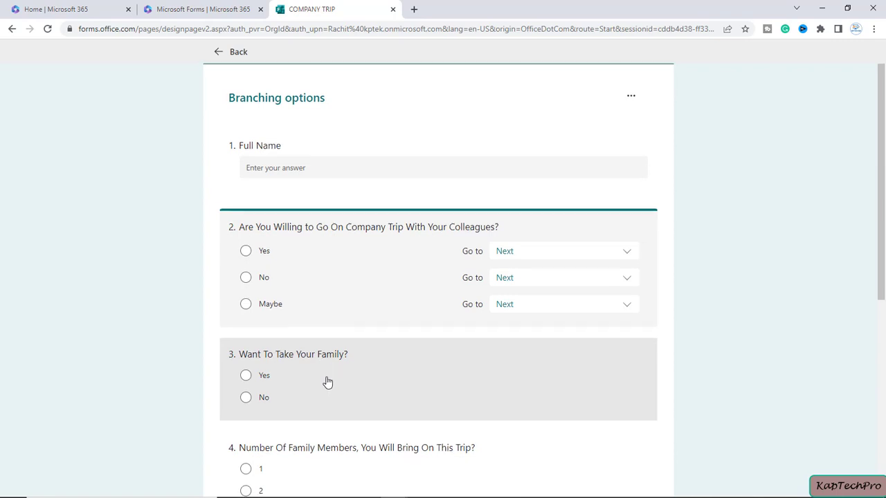
Set the No answer of question 2 to branch to End of the form.
{"action": "scroll", "coordinate": [421, 447], "scroll_direction": "down", "scroll_amount": 3}
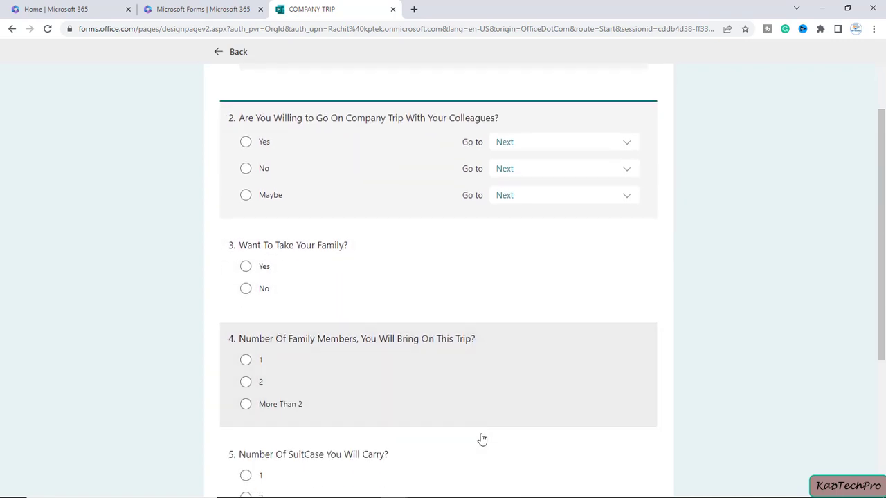
{"action": "scroll", "coordinate": [482, 440], "scroll_direction": "up", "scroll_amount": 3}
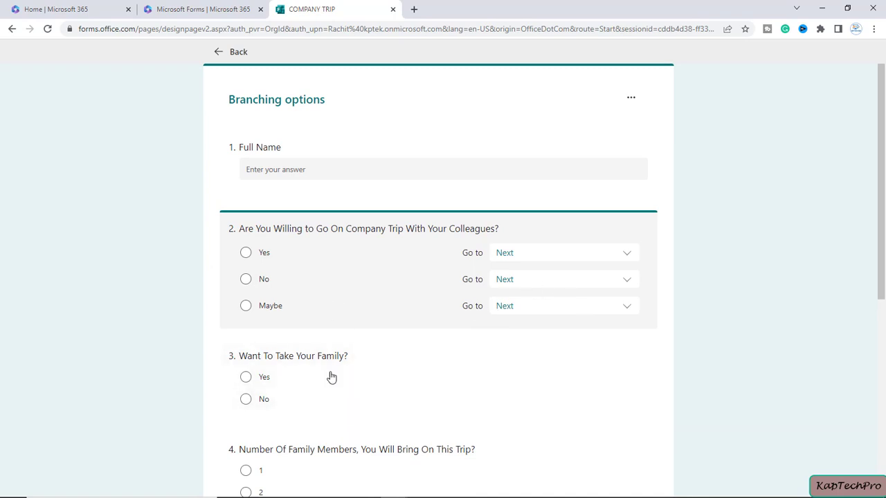
{"action": "left_click", "coordinate": [521, 288]}
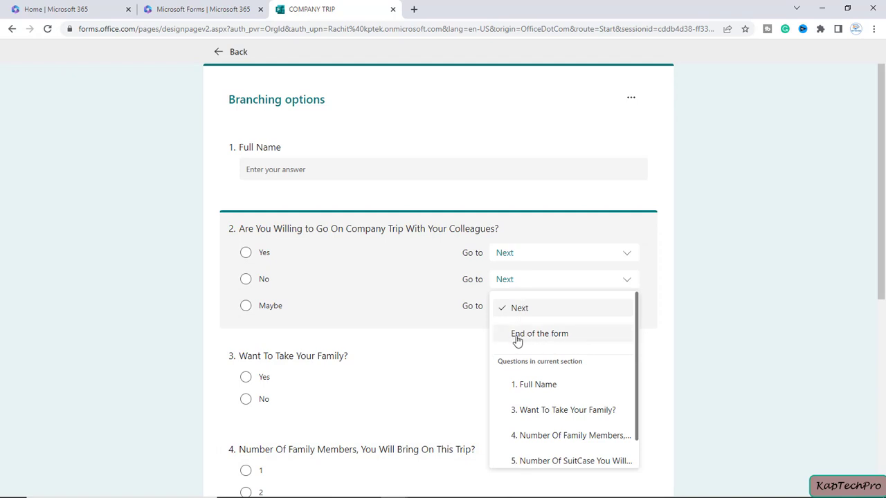
{"action": "left_click", "coordinate": [546, 334]}
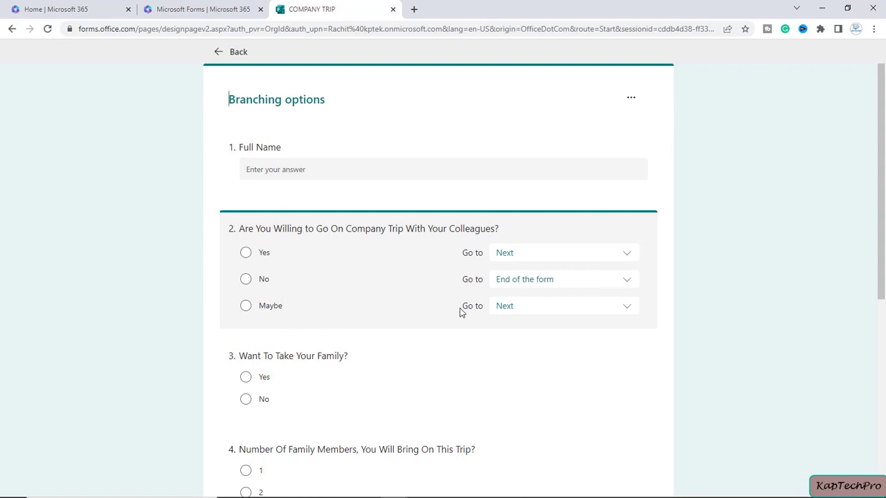
Set the Maybe answer of question 2 to branch to question 6, When You Will Give Confirmation?
{"action": "left_click", "coordinate": [526, 309]}
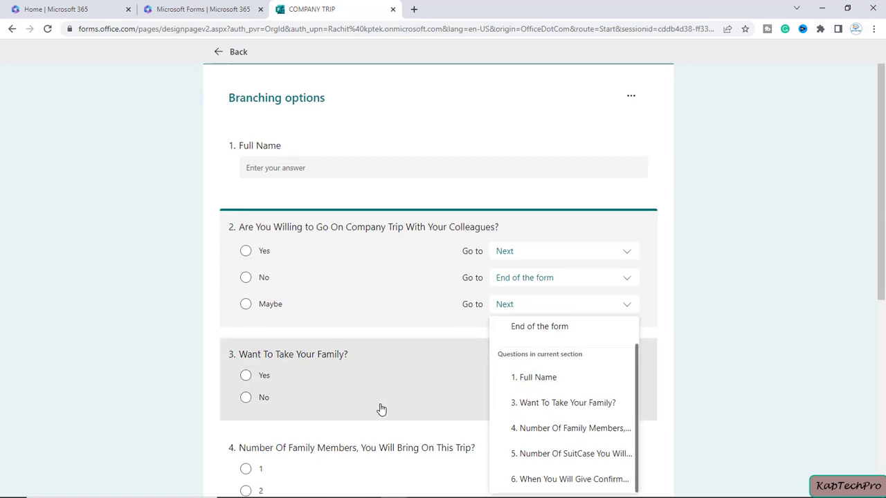
{"action": "scroll", "coordinate": [381, 410], "scroll_direction": "down", "scroll_amount": 5}
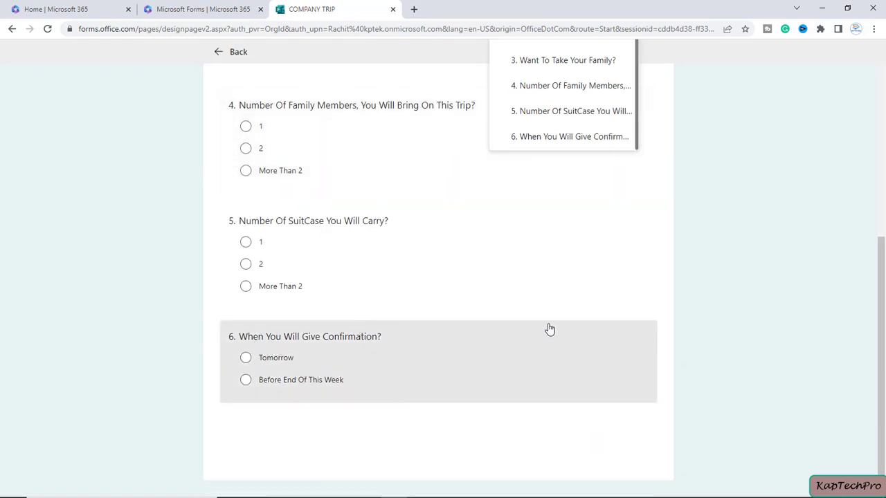
{"action": "scroll", "coordinate": [556, 312], "scroll_direction": "up", "scroll_amount": 2}
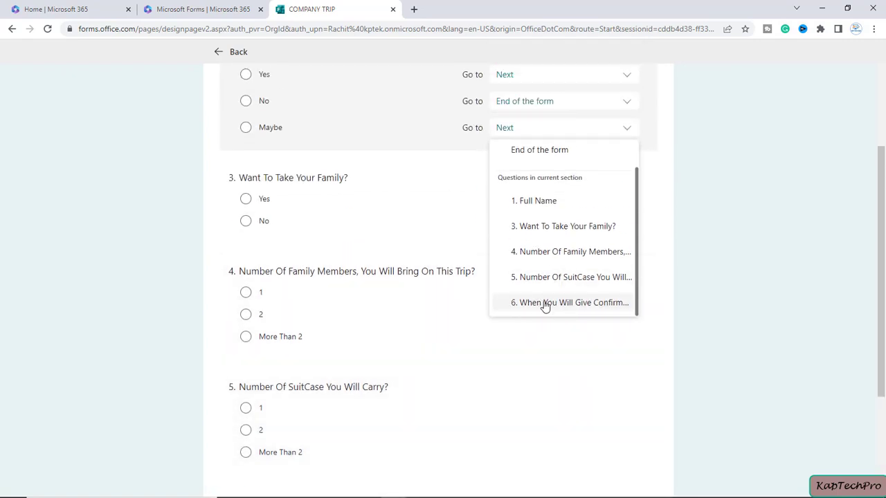
{"action": "left_click", "coordinate": [544, 305]}
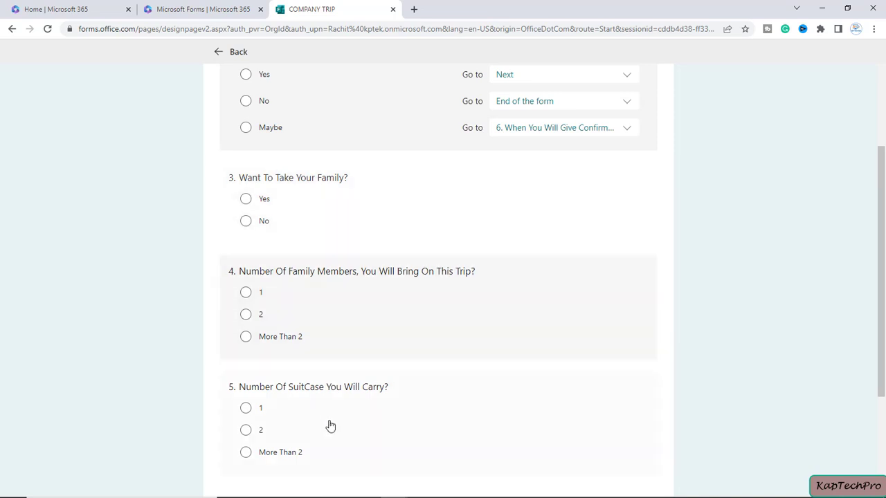
Set the No answer of question 3, Want To Take Your Family?, to branch to question 5, Number Of SuitCase You Will Carry?
{"action": "scroll", "coordinate": [551, 352], "scroll_direction": "up", "scroll_amount": 2}
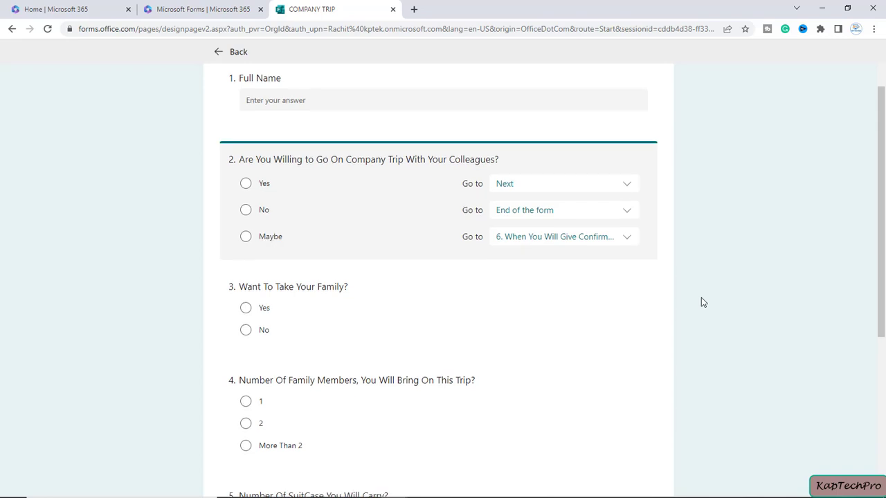
{"action": "scroll", "coordinate": [702, 304], "scroll_direction": "down", "scroll_amount": 1}
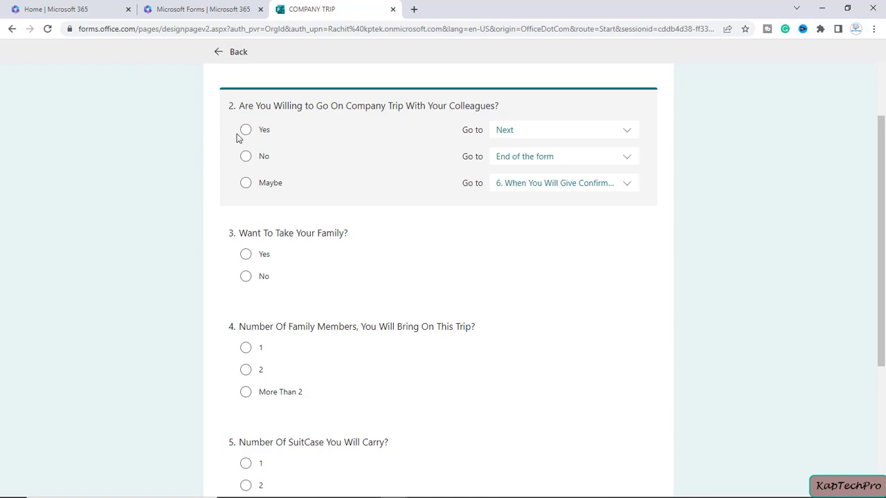
{"action": "scroll", "coordinate": [234, 211], "scroll_direction": "down", "scroll_amount": 2}
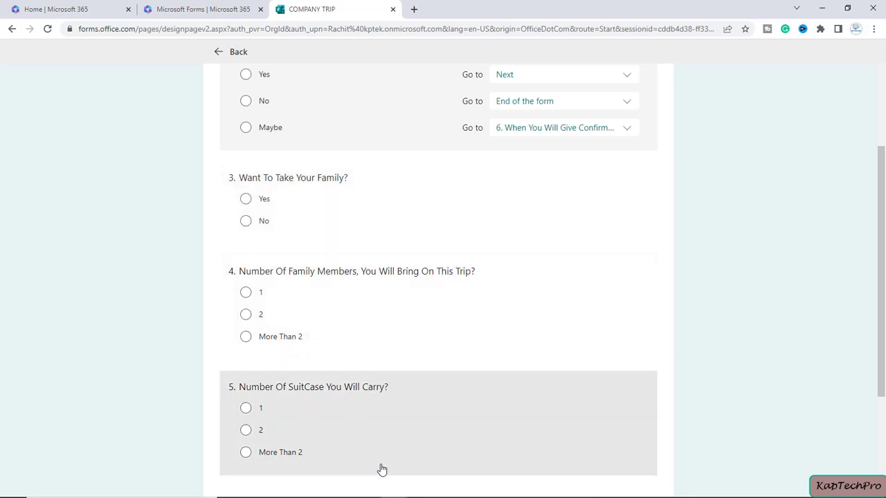
{"action": "left_click", "coordinate": [428, 199]}
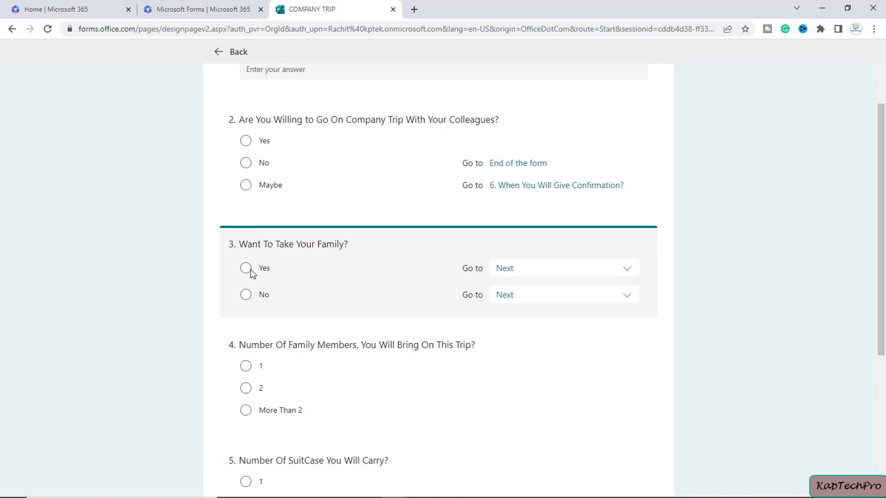
{"action": "scroll", "coordinate": [297, 358], "scroll_direction": "down", "scroll_amount": 1}
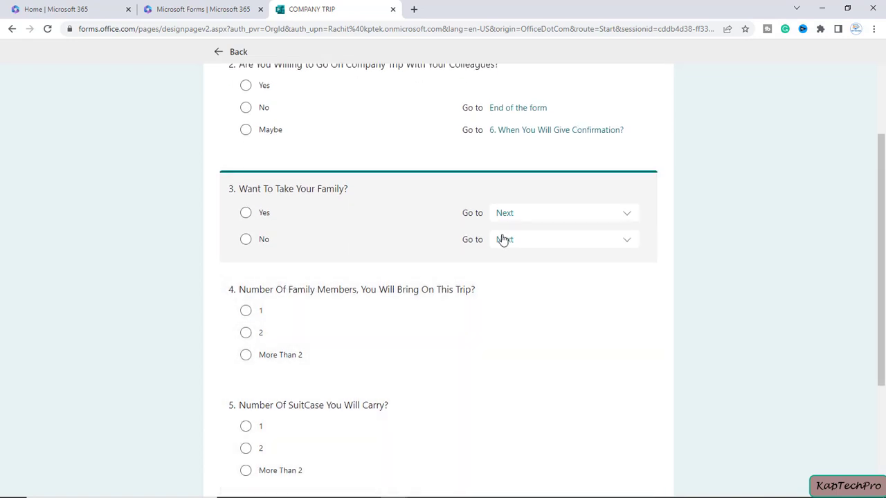
{"action": "left_click", "coordinate": [522, 248]}
{"action": "scroll", "coordinate": [559, 325], "scroll_direction": "down", "scroll_amount": 1}
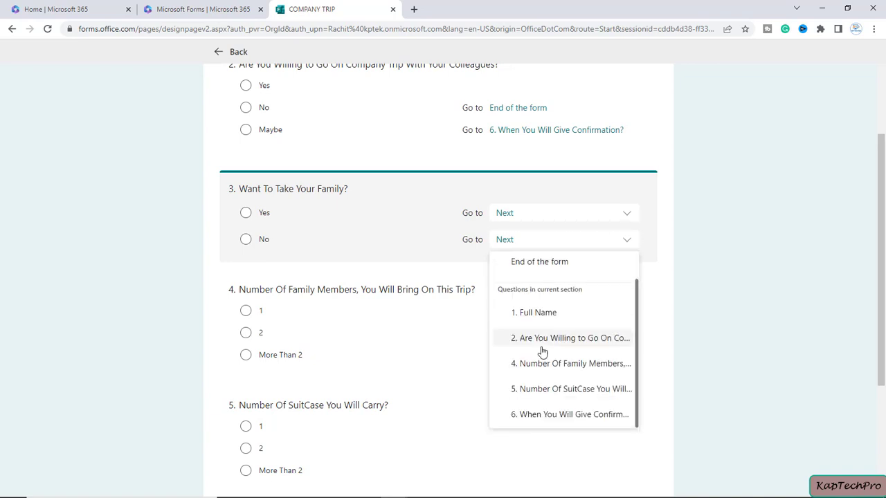
{"action": "left_click", "coordinate": [576, 393]}
Set all three answers of question 5, Number Of SuitCase You Will Carry?, to branch to End of the form.
{"action": "scroll", "coordinate": [720, 367], "scroll_direction": "down", "scroll_amount": 3}
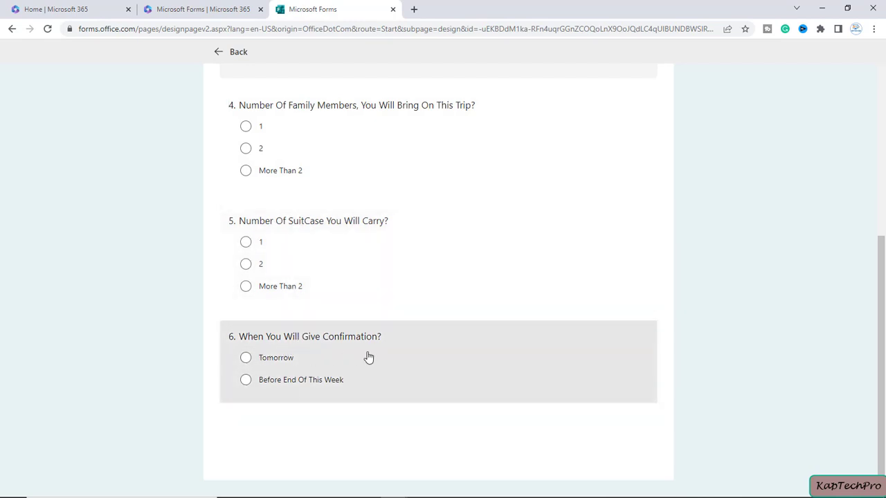
{"action": "left_click", "coordinate": [494, 262]}
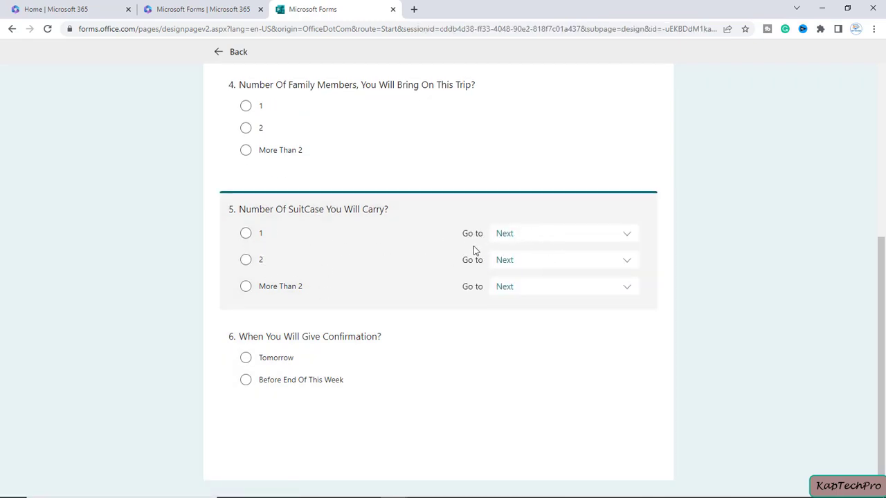
{"action": "left_click", "coordinate": [522, 233]}
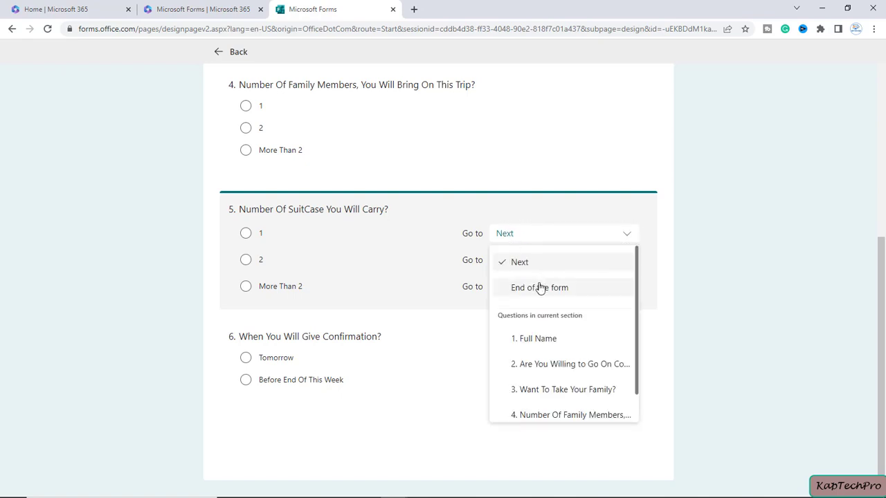
{"action": "left_click", "coordinate": [540, 287]}
{"action": "left_click", "coordinate": [531, 260]}
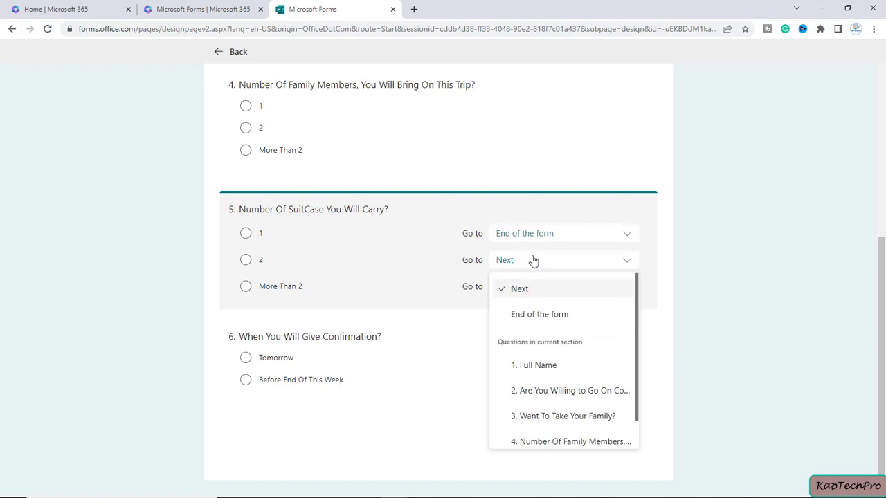
{"action": "left_click", "coordinate": [529, 317]}
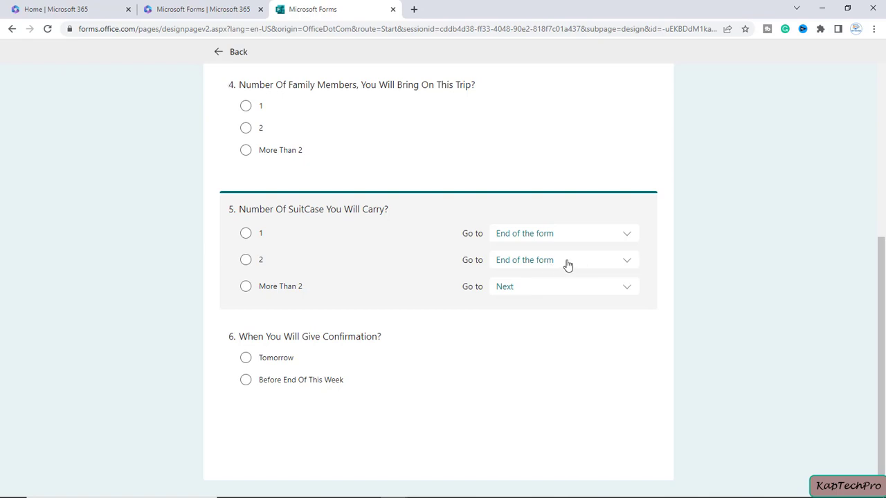
{"action": "left_click", "coordinate": [545, 288]}
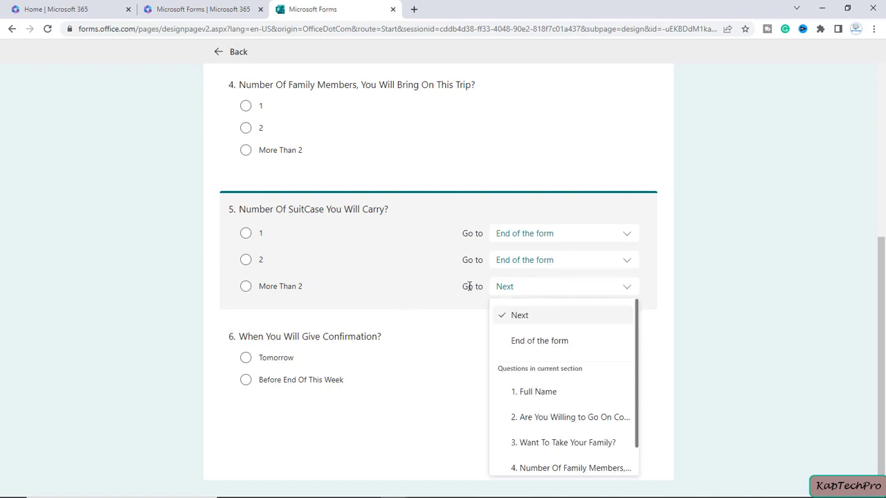
{"action": "left_click", "coordinate": [542, 342]}
{"action": "scroll", "coordinate": [723, 296], "scroll_direction": "up", "scroll_amount": 1}
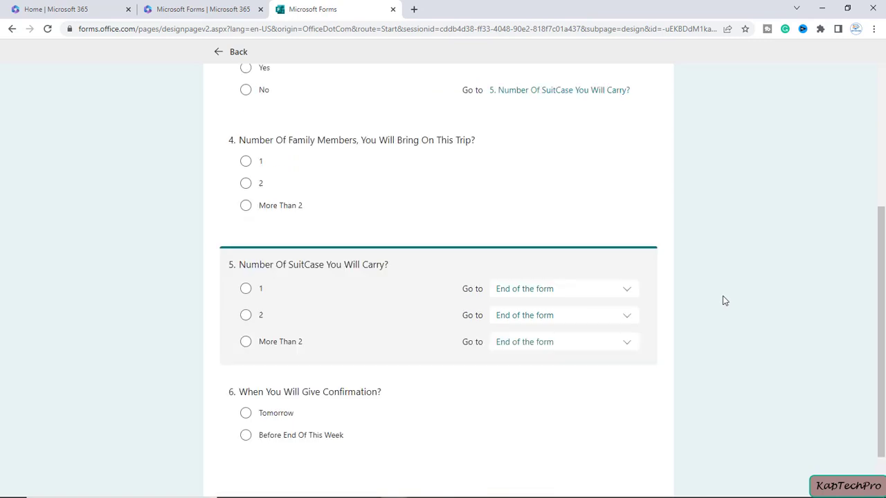
{"action": "scroll", "coordinate": [722, 297], "scroll_direction": "down", "scroll_amount": 1}
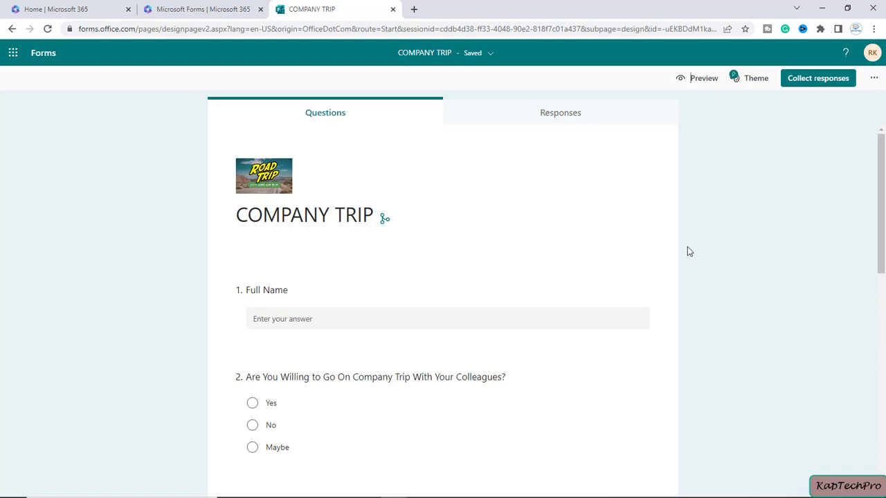
Send the COMPANY TRIP form invitation through Outlook to three colleagues in the organization and close the sharing dialog.
{"action": "left_click", "coordinate": [813, 84]}
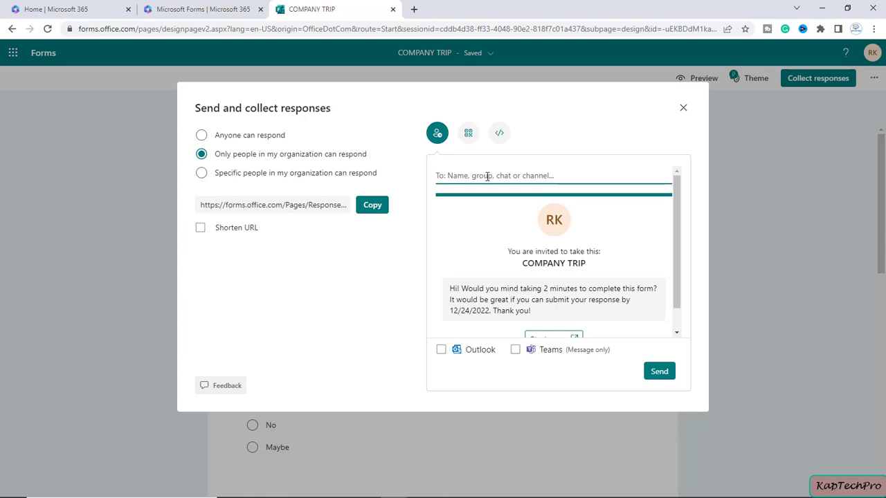
{"action": "left_click", "coordinate": [487, 176]}
{"action": "type", "text": "r"}
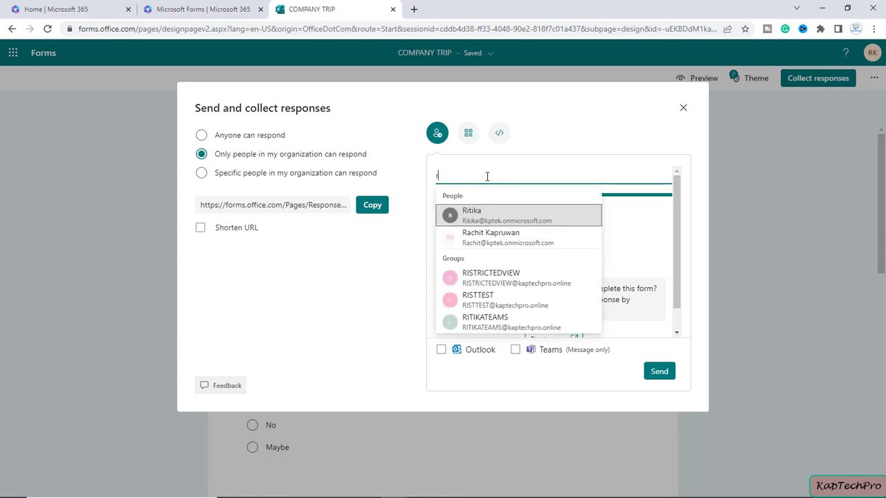
{"action": "type", "text": "itika"}
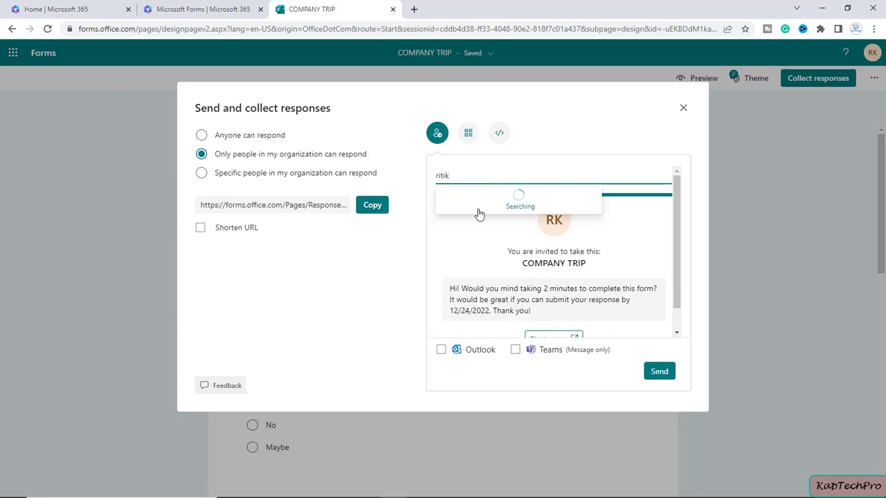
{"action": "left_click", "coordinate": [477, 217]}
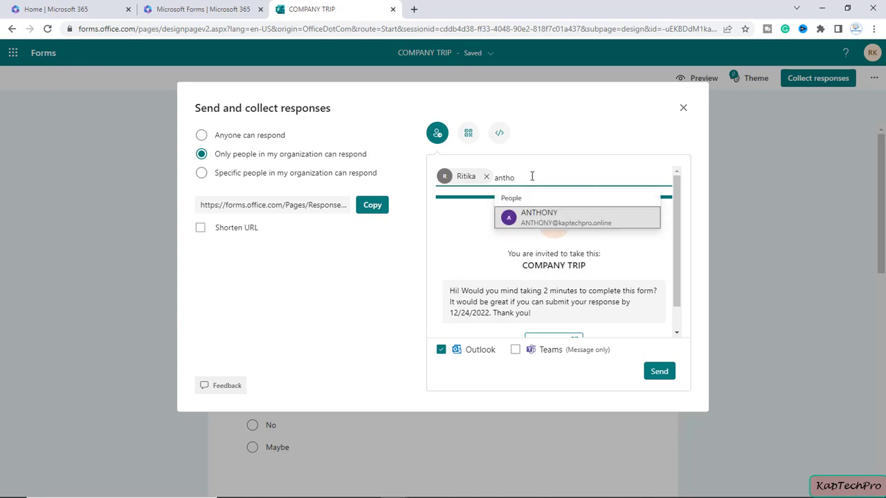
{"action": "left_click", "coordinate": [512, 215]}
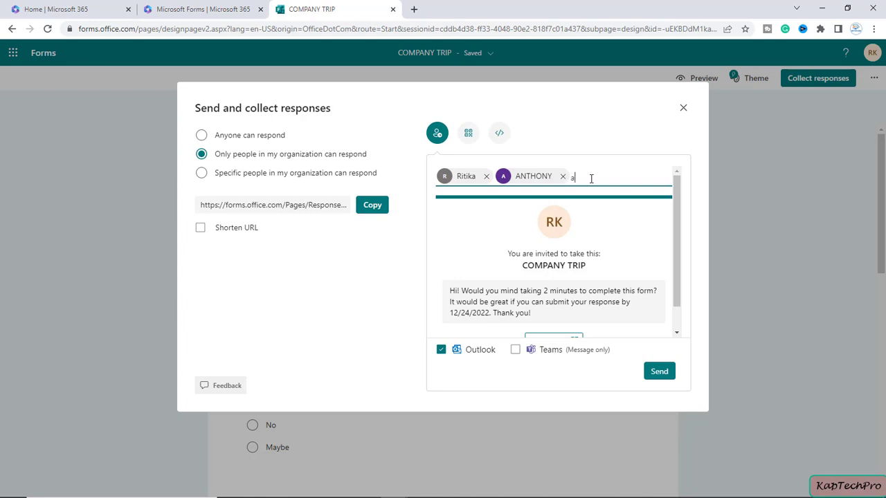
{"action": "type", "text": "an"}
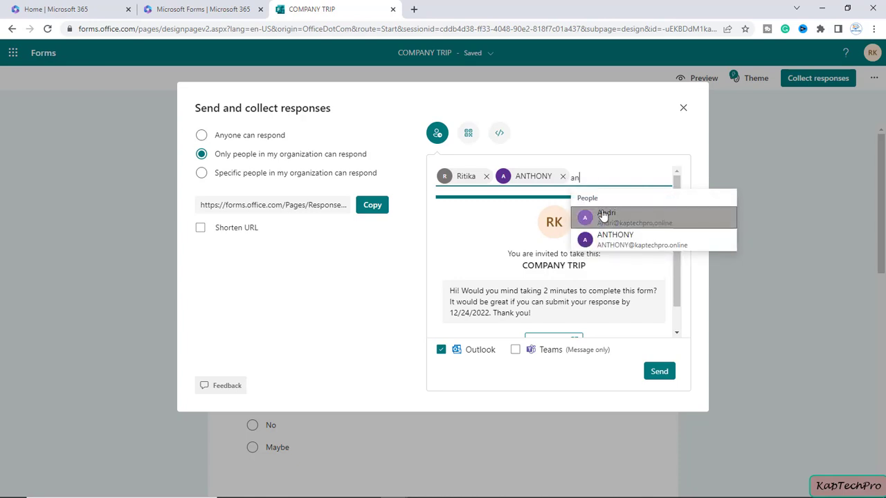
{"action": "left_click", "coordinate": [581, 214]}
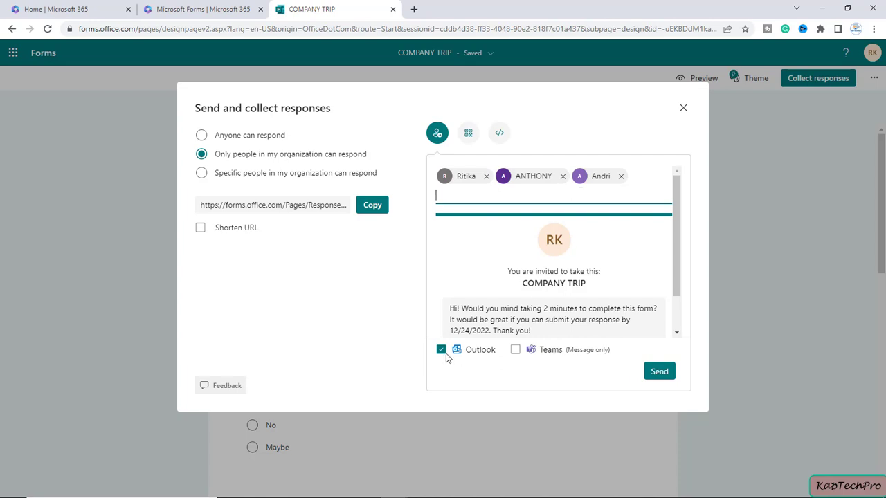
{"action": "left_click", "coordinate": [658, 374]}
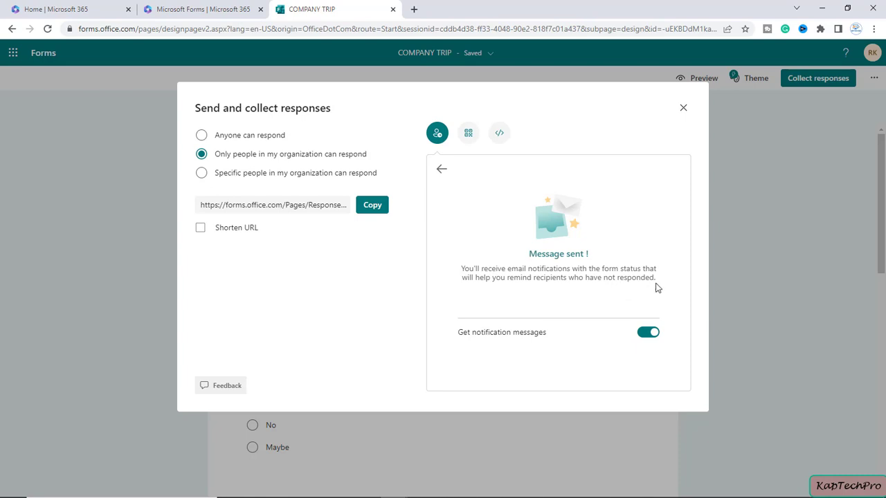
{"action": "left_click", "coordinate": [684, 109]}
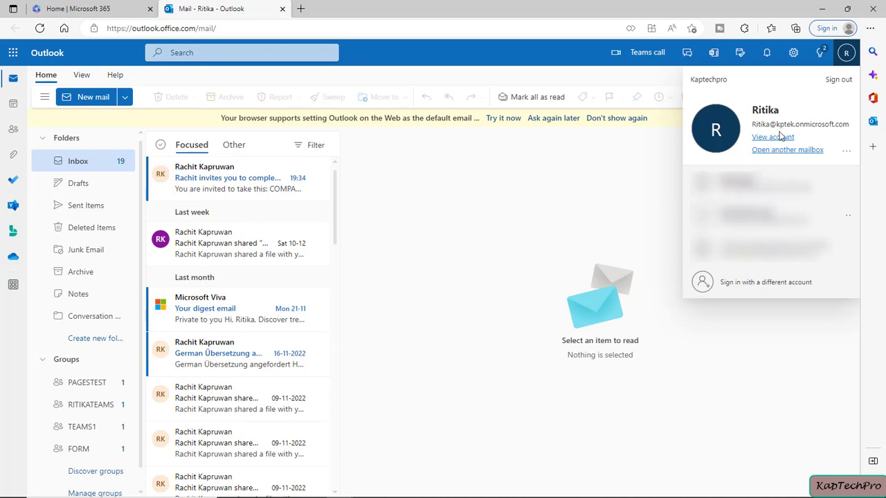
In the first recipient's Outlook mailbox, open the COMPANY TRIP invitation and start the form from it.
{"action": "left_click", "coordinate": [844, 56]}
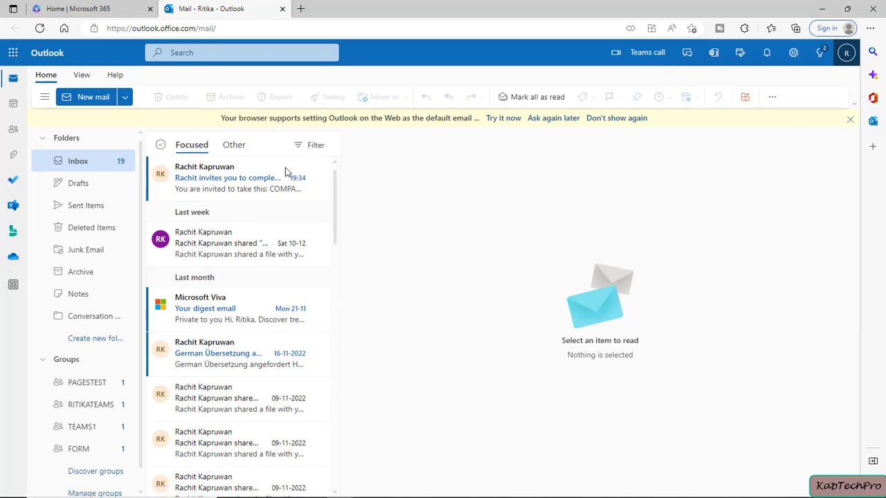
{"action": "left_click", "coordinate": [202, 187]}
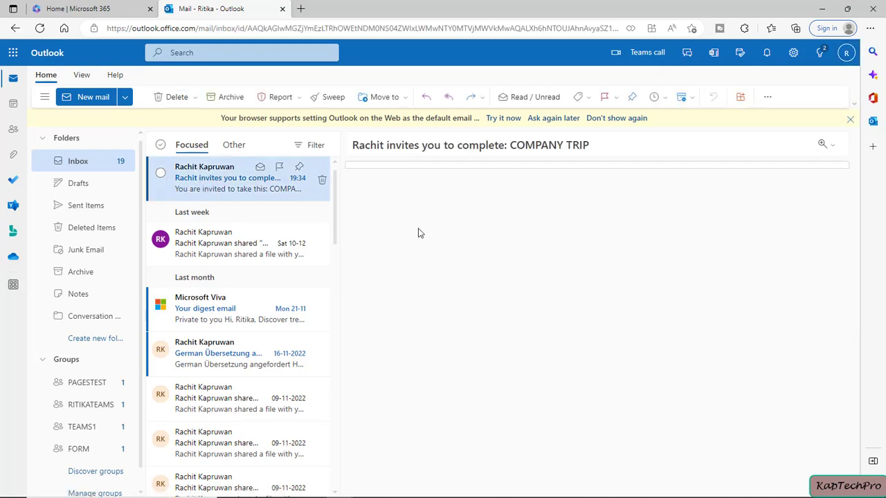
{"action": "scroll", "coordinate": [573, 308], "scroll_direction": "down", "scroll_amount": 1}
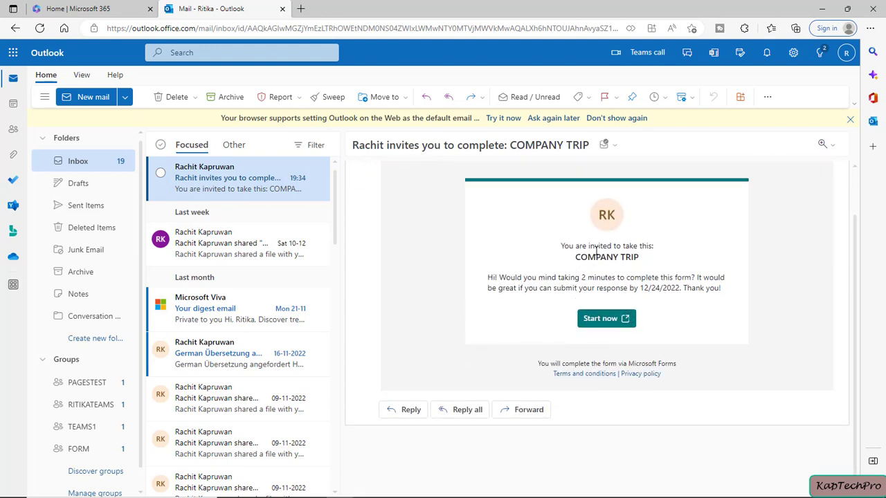
{"action": "left_click", "coordinate": [605, 322]}
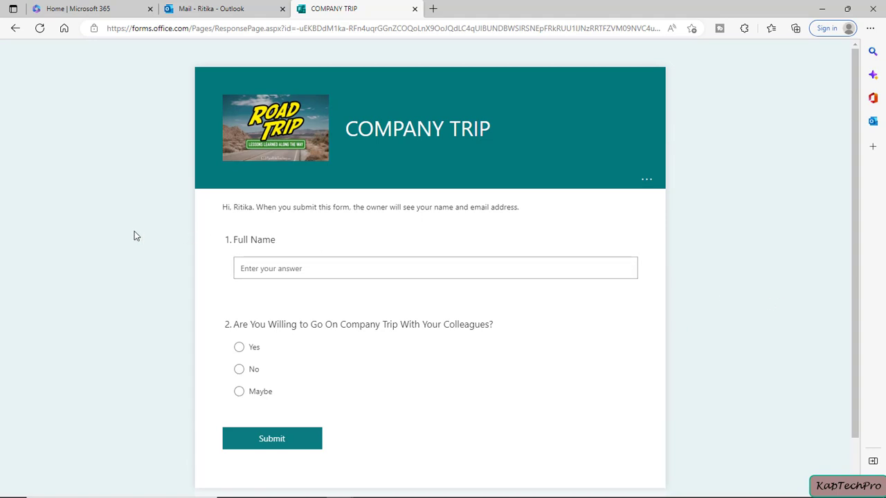
Enter the respondent's full name and answer Yes to Are You Willing to Go On Company Trip With Your Colleagues?
{"action": "left_click", "coordinate": [239, 267]}
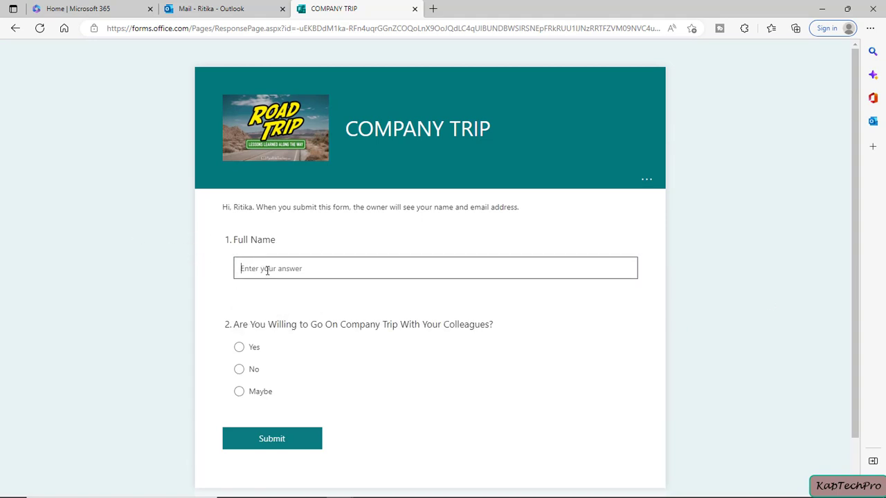
{"action": "type", "text": "Ritika"}
{"action": "left_click", "coordinate": [218, 285]}
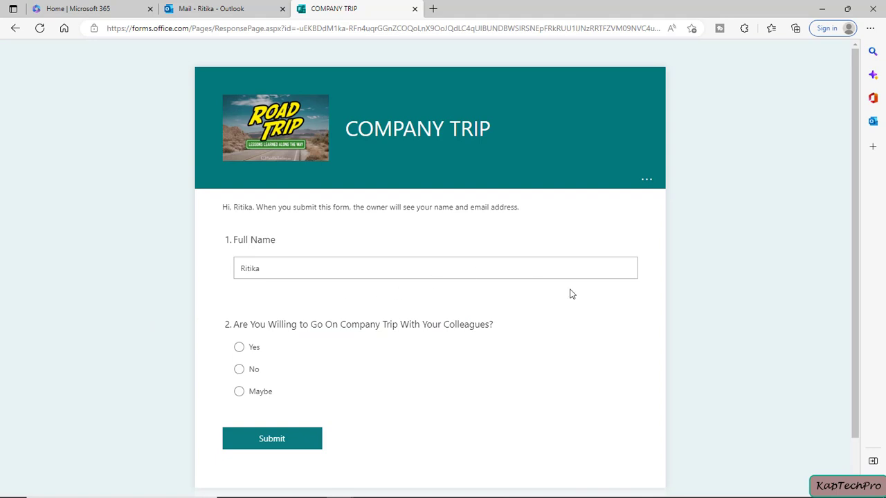
{"action": "scroll", "coordinate": [572, 294], "scroll_direction": "down", "scroll_amount": 1}
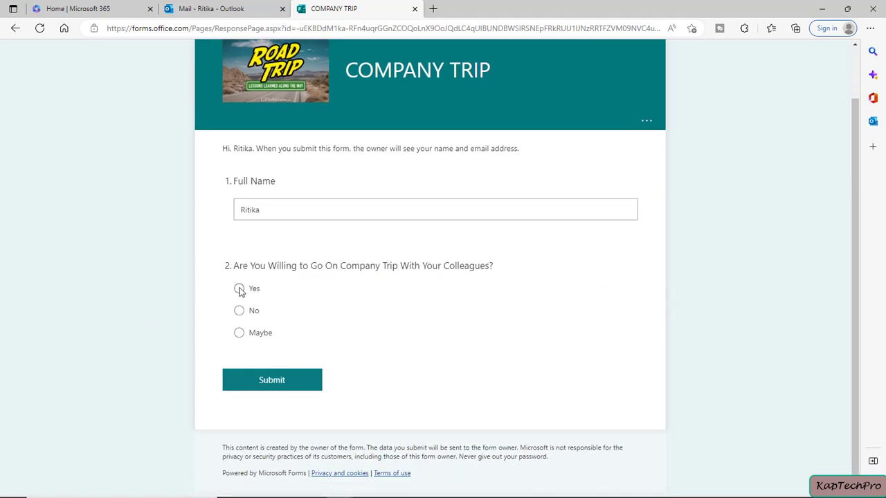
{"action": "left_click", "coordinate": [240, 290]}
Answer Yes to Want To Take Your Family?, and choose 2 for both the number of family members and the number of suitcases.
{"action": "scroll", "coordinate": [570, 318], "scroll_direction": "down", "scroll_amount": 2}
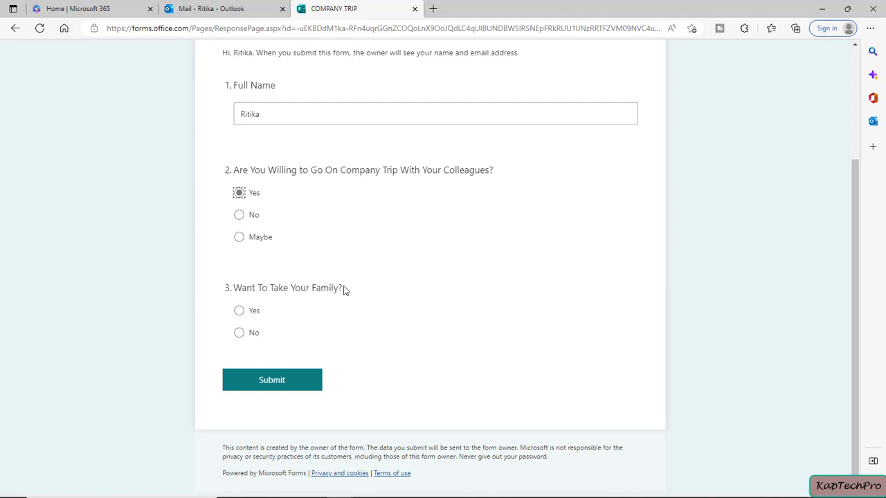
{"action": "left_click", "coordinate": [239, 312]}
{"action": "scroll", "coordinate": [475, 350], "scroll_direction": "down", "scroll_amount": 3}
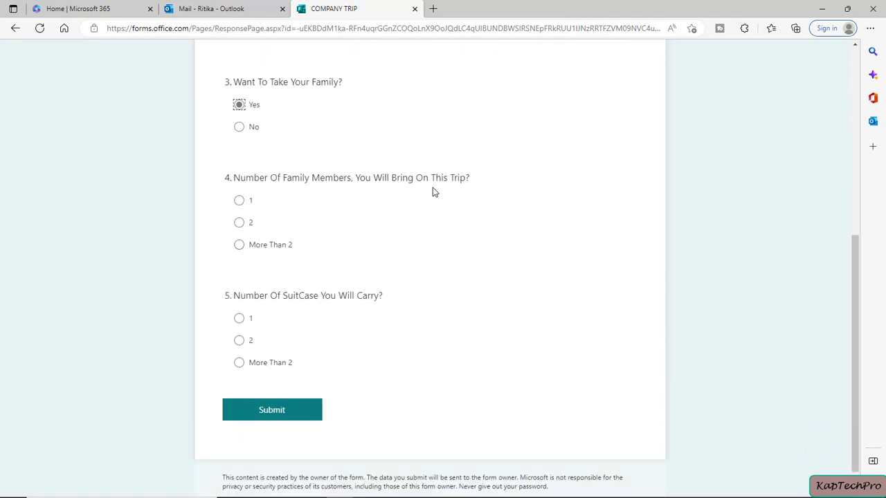
{"action": "left_click", "coordinate": [239, 223]}
{"action": "left_click", "coordinate": [239, 341]}
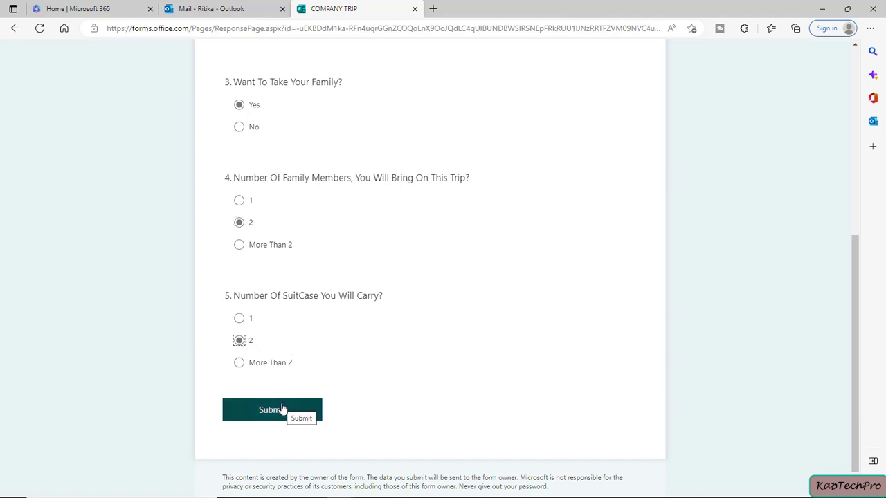
Change the answer to Want To Take Your Family? to No and submit the form.
{"action": "scroll", "coordinate": [290, 381], "scroll_direction": "up", "scroll_amount": 3}
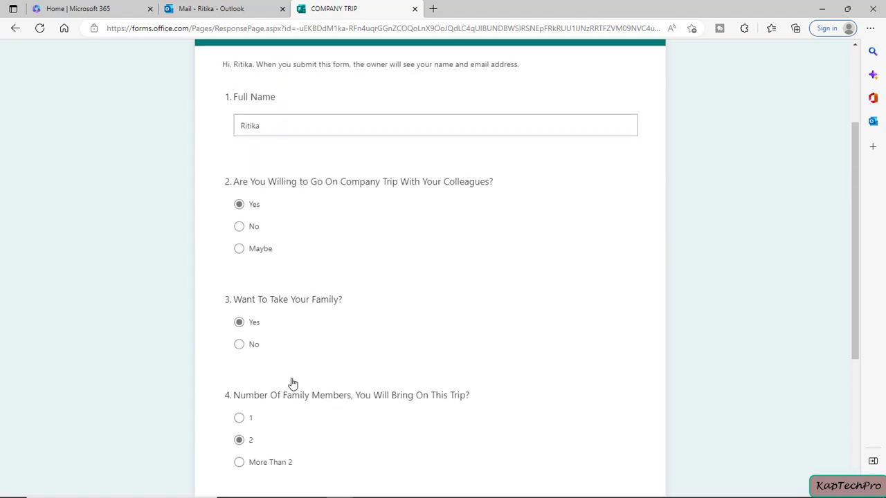
{"action": "scroll", "coordinate": [254, 400], "scroll_direction": "down", "scroll_amount": 1}
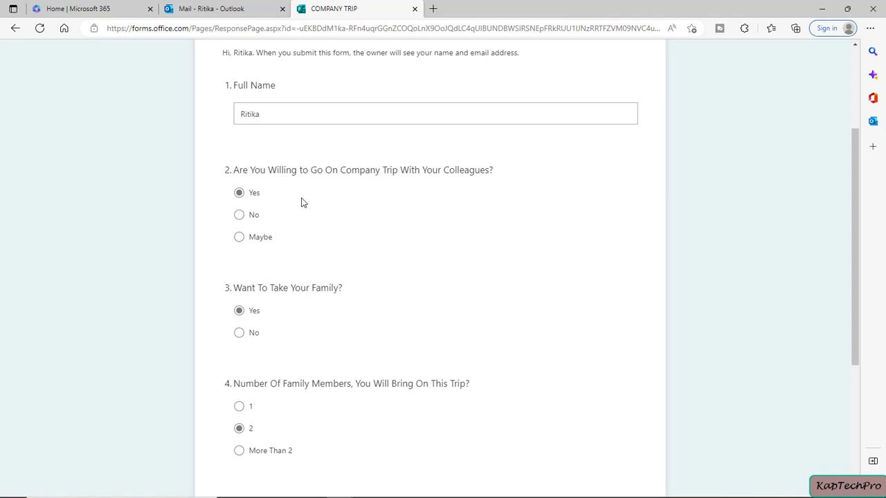
{"action": "left_click", "coordinate": [239, 335]}
{"action": "scroll", "coordinate": [468, 362], "scroll_direction": "down", "scroll_amount": 2}
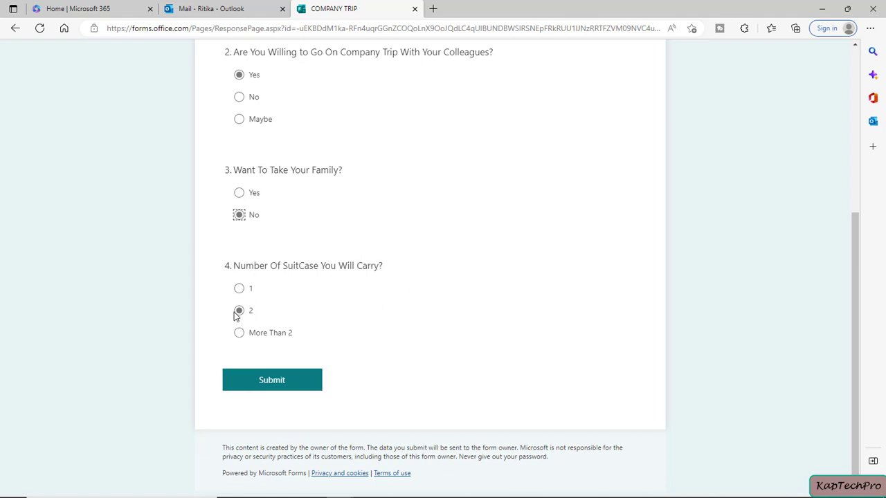
{"action": "left_click", "coordinate": [267, 384]}
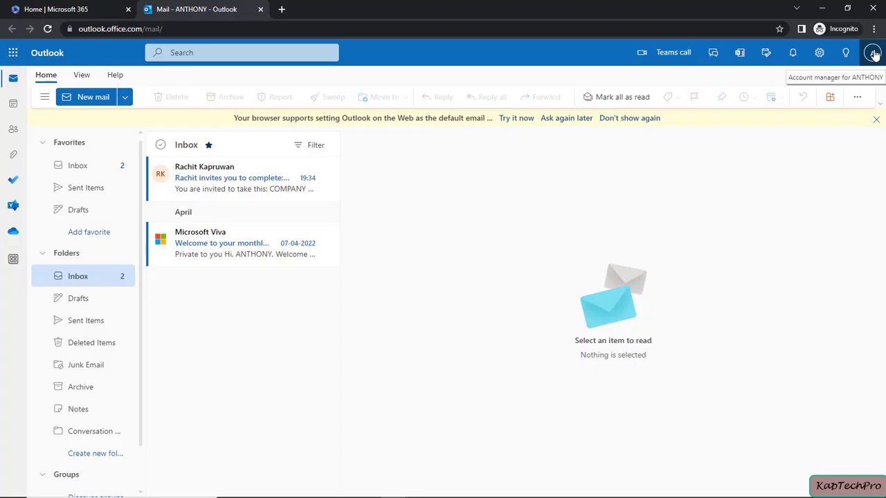
In the second recipient's Outlook mailbox, open the COMPANY TRIP invitation and start the form from it.
{"action": "left_click", "coordinate": [873, 55]}
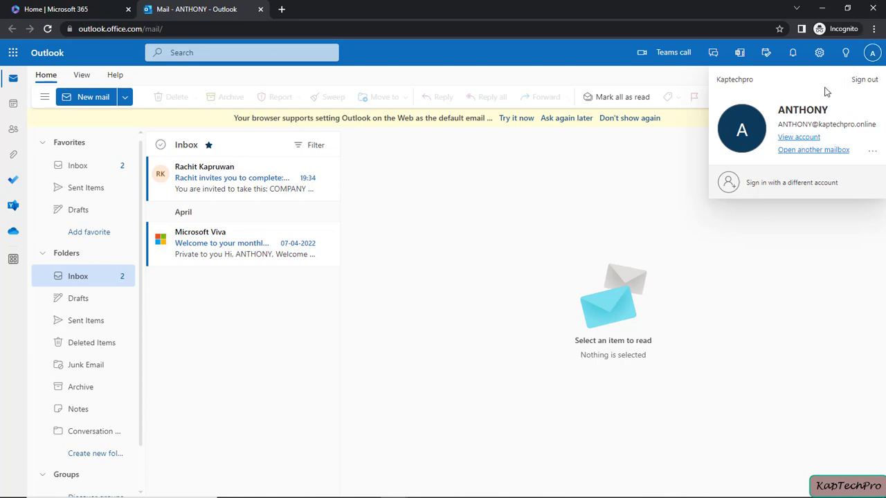
{"action": "left_click", "coordinate": [503, 320]}
{"action": "left_click", "coordinate": [239, 183]}
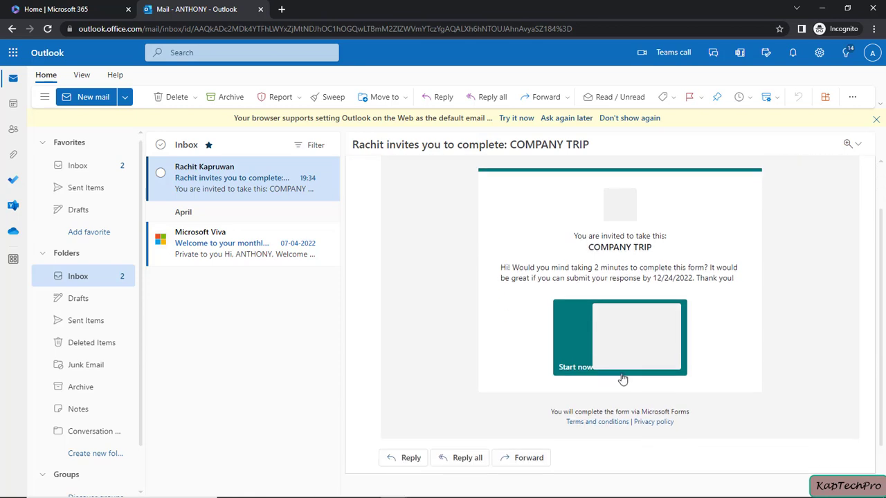
{"action": "left_click", "coordinate": [620, 321]}
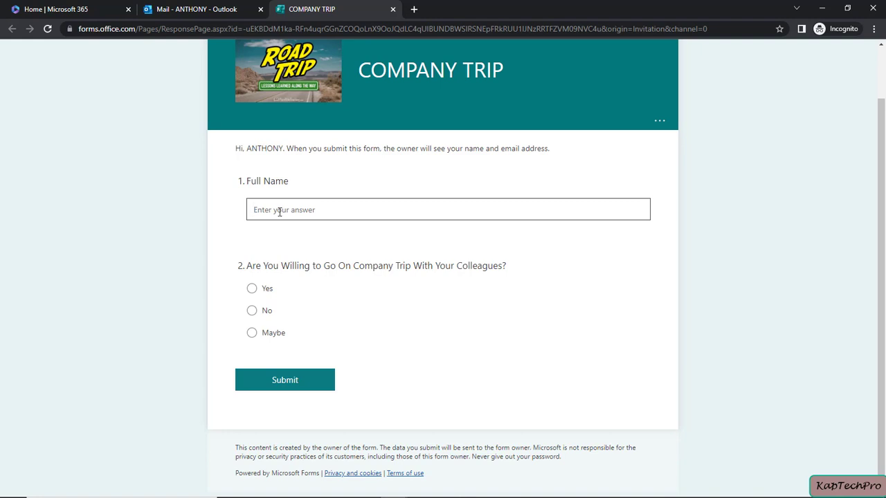
Enter the respondent's full name, answer No to Are You Willing to Go On Company Trip With Your Colleagues?, and submit the form.
{"action": "left_click", "coordinate": [280, 212]}
{"action": "type", "text": "Anthony"}
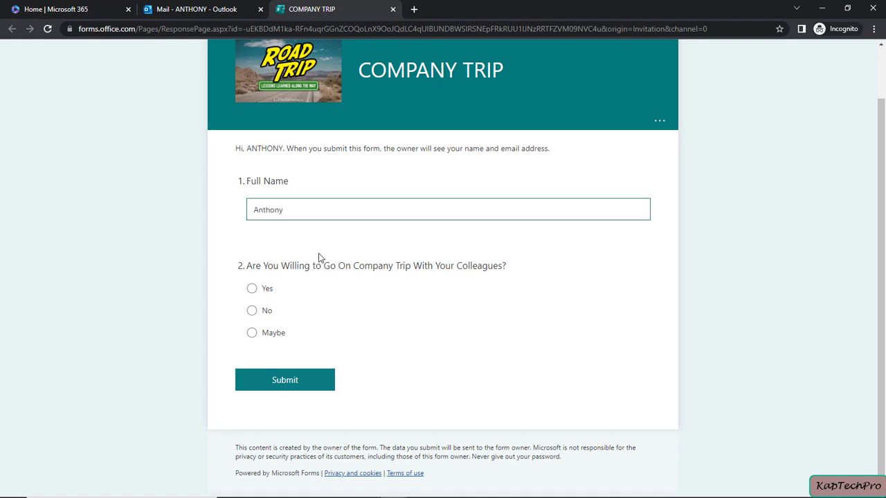
{"action": "left_click", "coordinate": [252, 311]}
{"action": "left_click", "coordinate": [479, 343]}
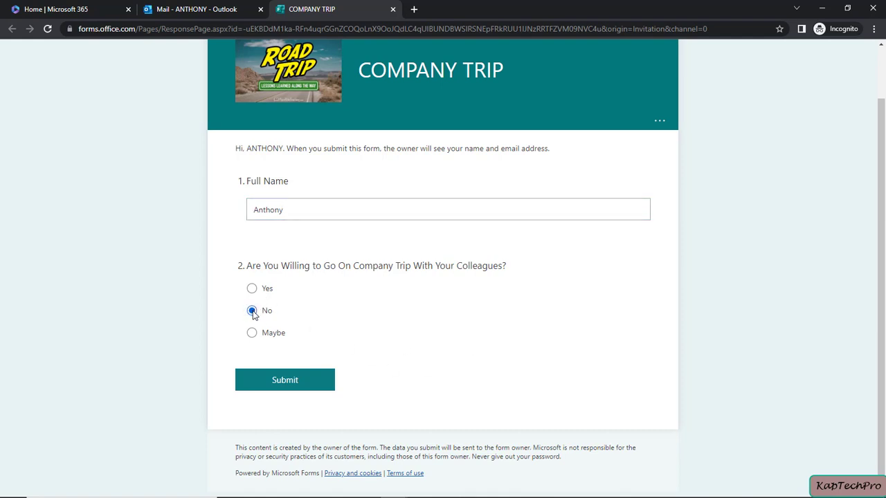
{"action": "left_click", "coordinate": [282, 386]}
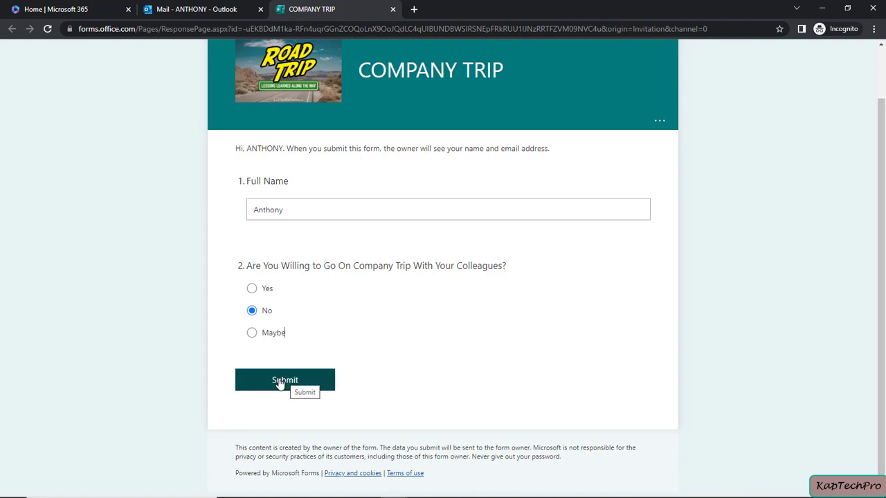
{"action": "left_click", "coordinate": [281, 383]}
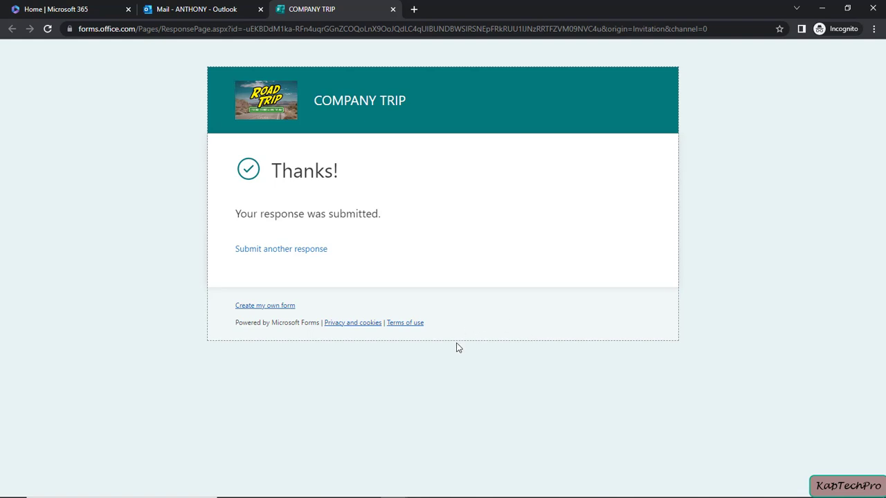
Switch to the third recipient's Outlook mailbox, open the COMPANY TRIP invitation and start the form from it.
{"action": "left_click", "coordinate": [348, 487]}
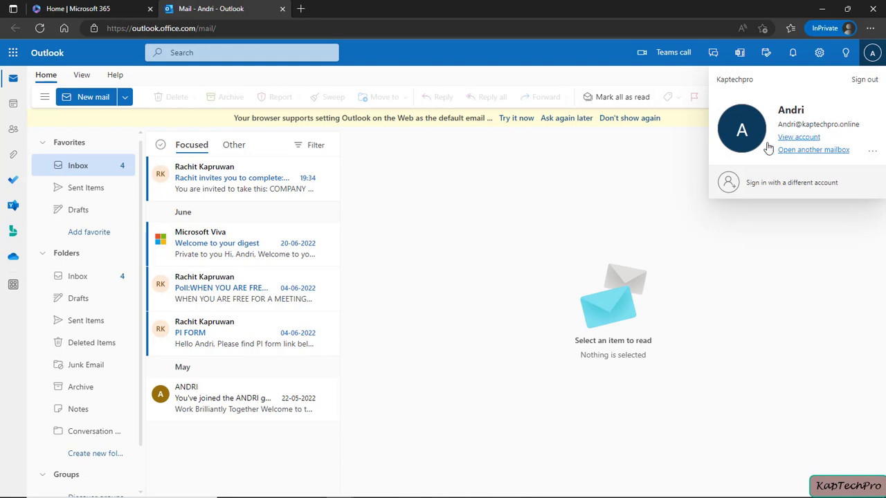
{"action": "left_click", "coordinate": [215, 188]}
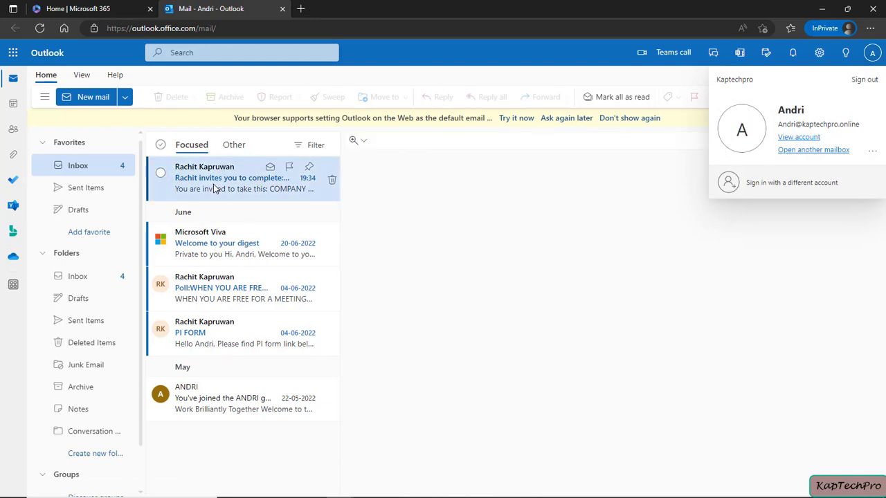
{"action": "scroll", "coordinate": [623, 356], "scroll_direction": "down", "scroll_amount": 1}
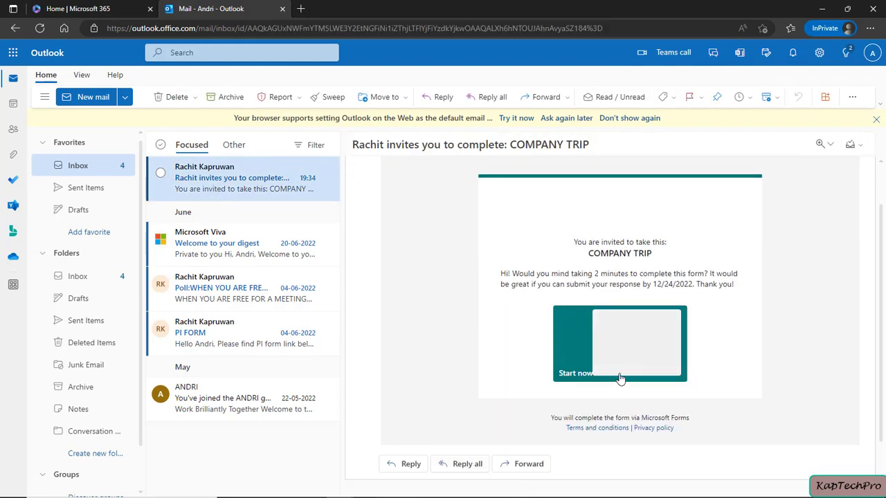
{"action": "left_click", "coordinate": [618, 313]}
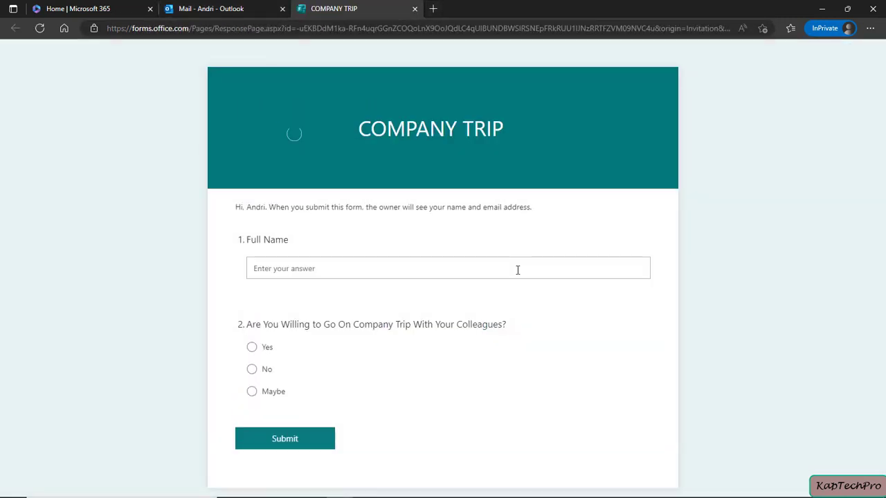
Enter the third respondent's full name and answer Maybe to Are You Willing to Go On Company Trip With Your Colleagues?
{"action": "scroll", "coordinate": [314, 200], "scroll_direction": "down", "scroll_amount": 1}
{"action": "left_click", "coordinate": [290, 210]}
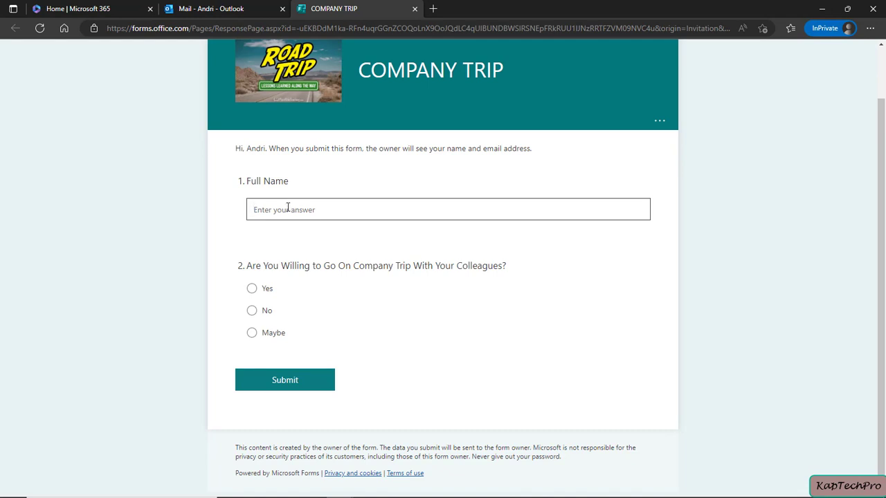
{"action": "type", "text": "Andri"}
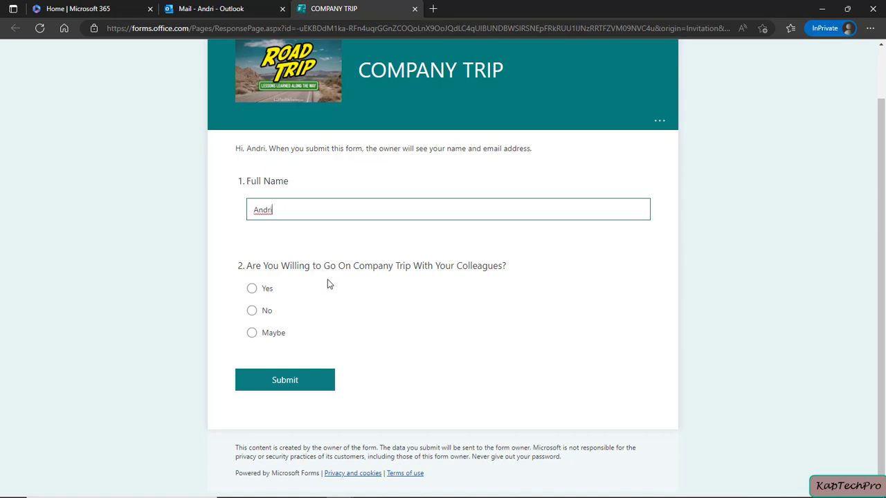
{"action": "left_click", "coordinate": [252, 333]}
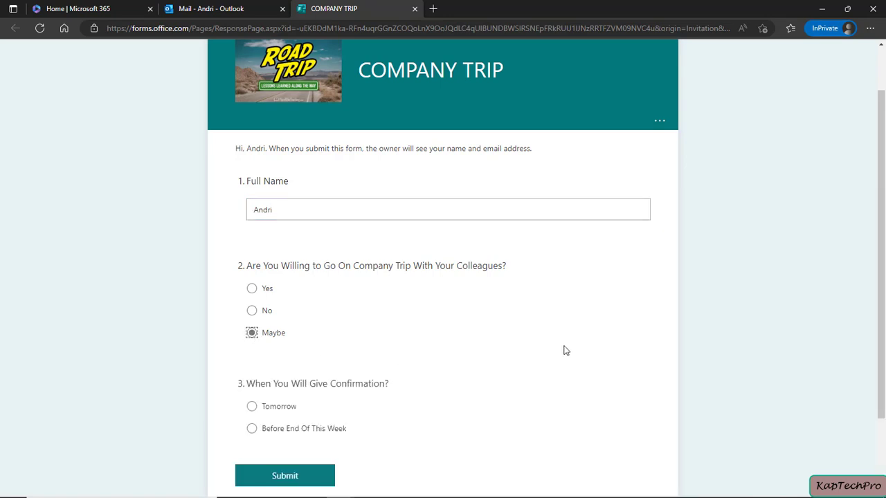
Answer Before End Of This Week to When You Will Give Confirmation? and submit the form.
{"action": "scroll", "coordinate": [547, 353], "scroll_direction": "down", "scroll_amount": 2}
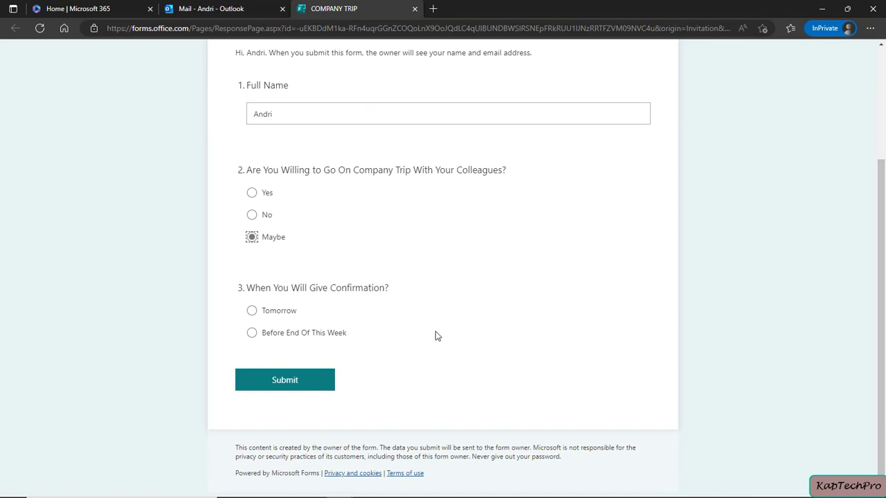
{"action": "left_click", "coordinate": [252, 333]}
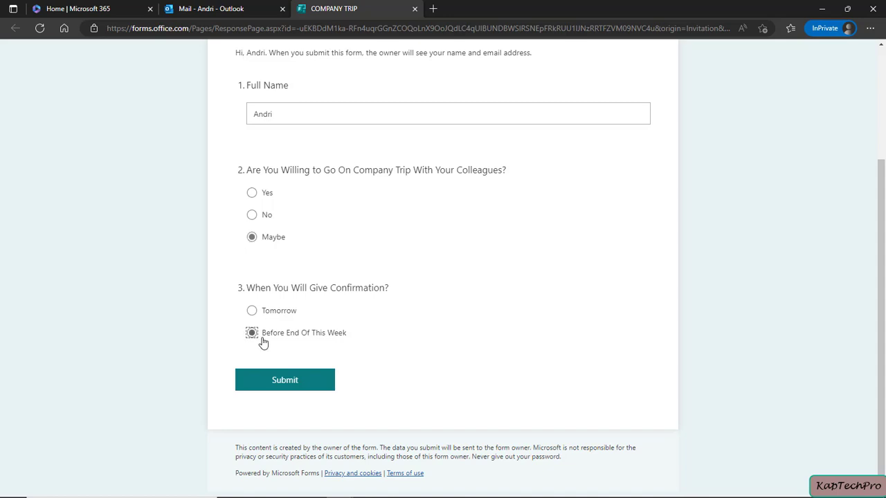
{"action": "left_click", "coordinate": [285, 385]}
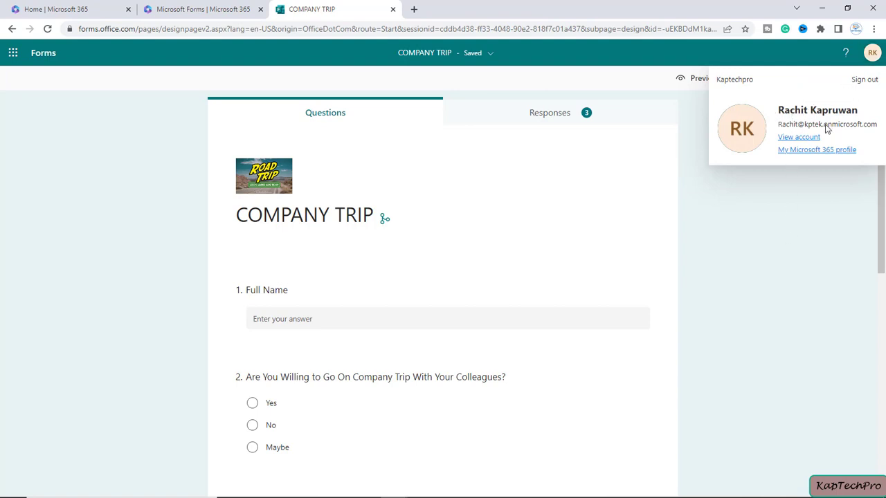
In the form owner's COMPANY TRIP form, review the summary of collected responses for each question and return to the questions.
{"action": "left_click", "coordinate": [871, 54]}
{"action": "left_click", "coordinate": [543, 119]}
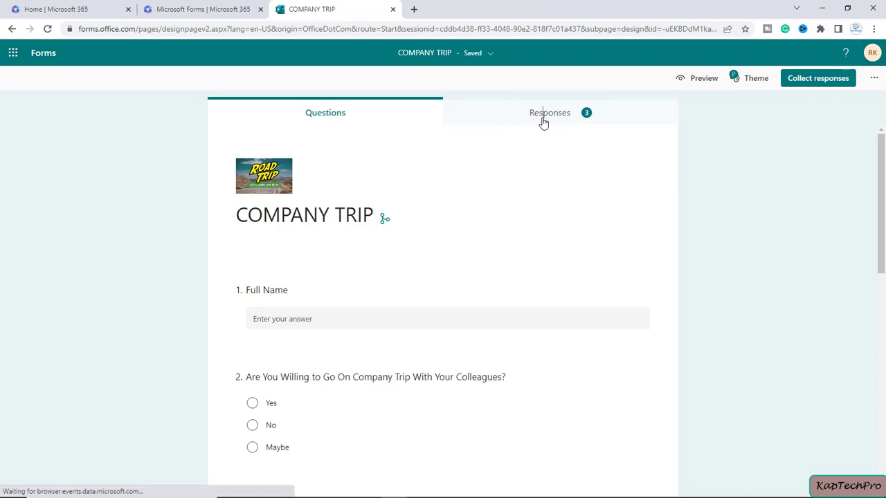
{"action": "scroll", "coordinate": [429, 297], "scroll_direction": "down", "scroll_amount": 2}
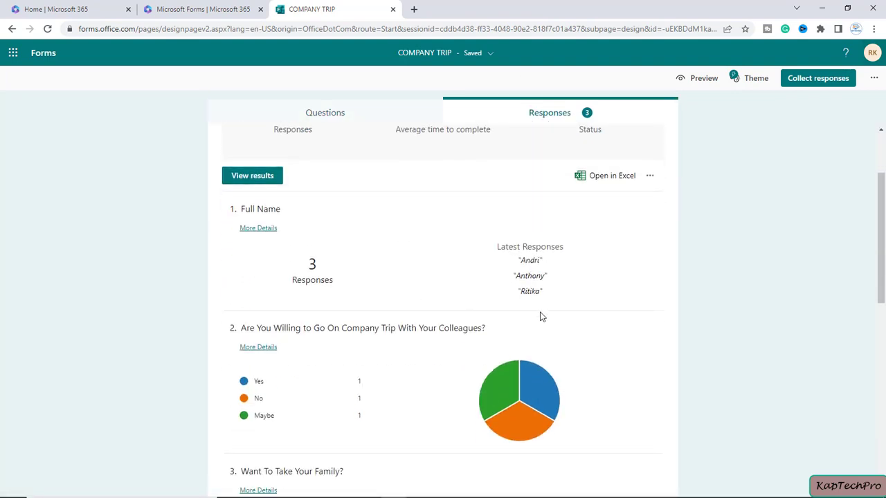
{"action": "scroll", "coordinate": [538, 312], "scroll_direction": "down", "scroll_amount": 4}
{"action": "scroll", "coordinate": [451, 242], "scroll_direction": "up", "scroll_amount": 6}
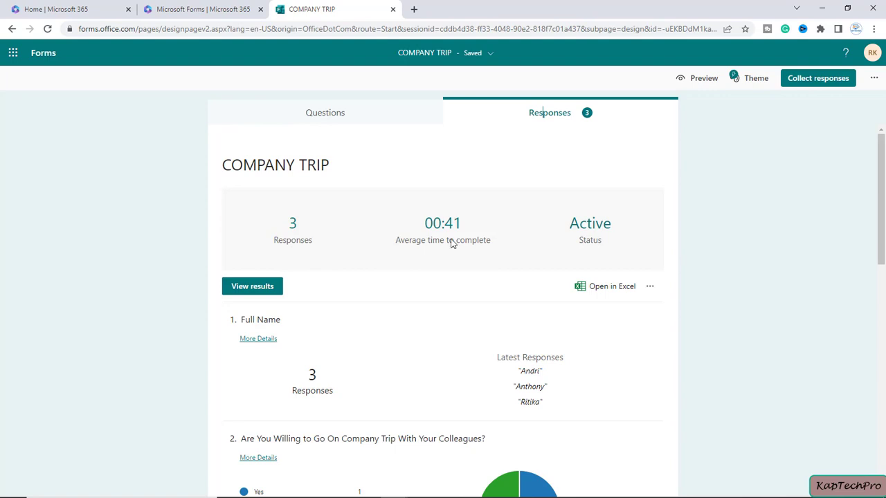
{"action": "left_click", "coordinate": [340, 116]}
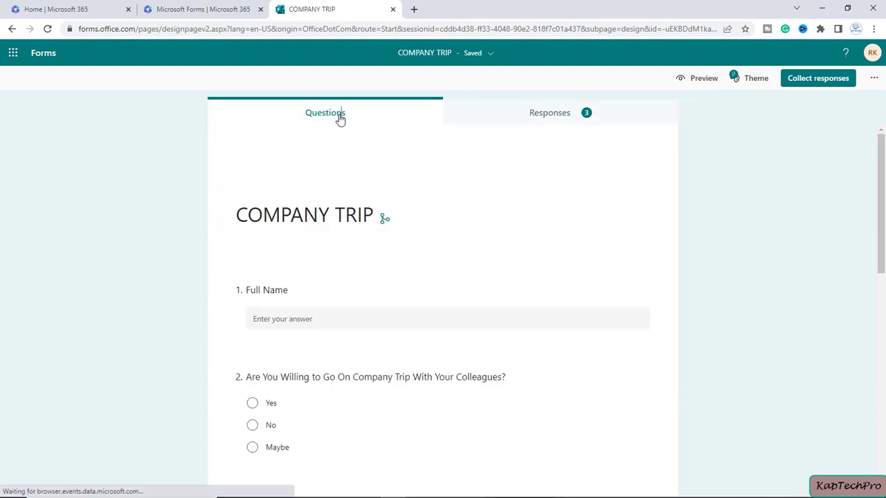